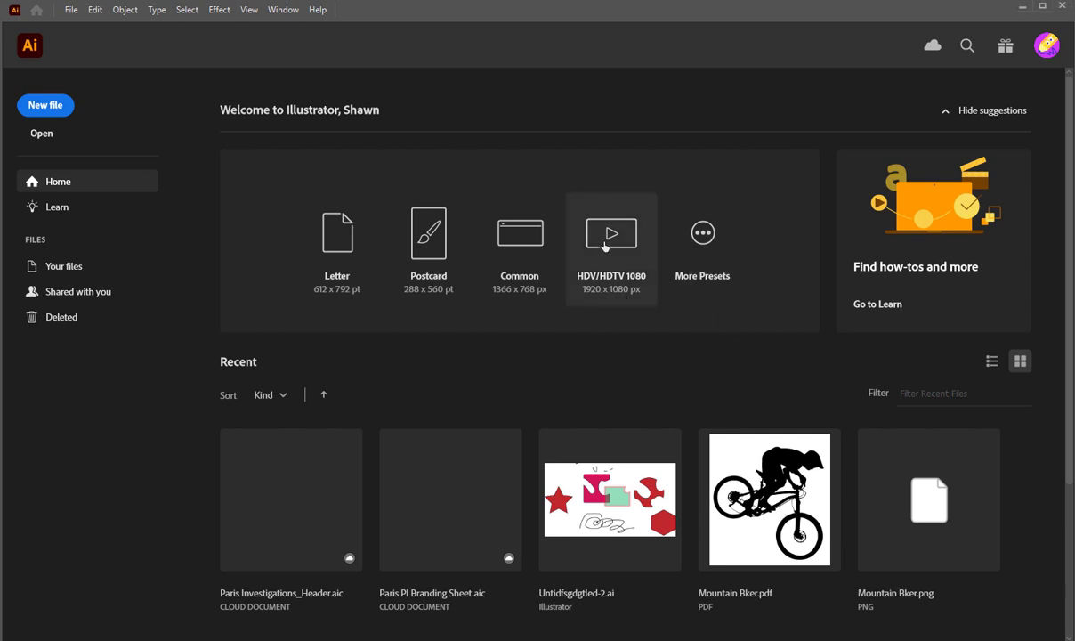
# - Create a blank 1920 x 1080 px document from the recent Web preset
pyautogui.click(610, 236)
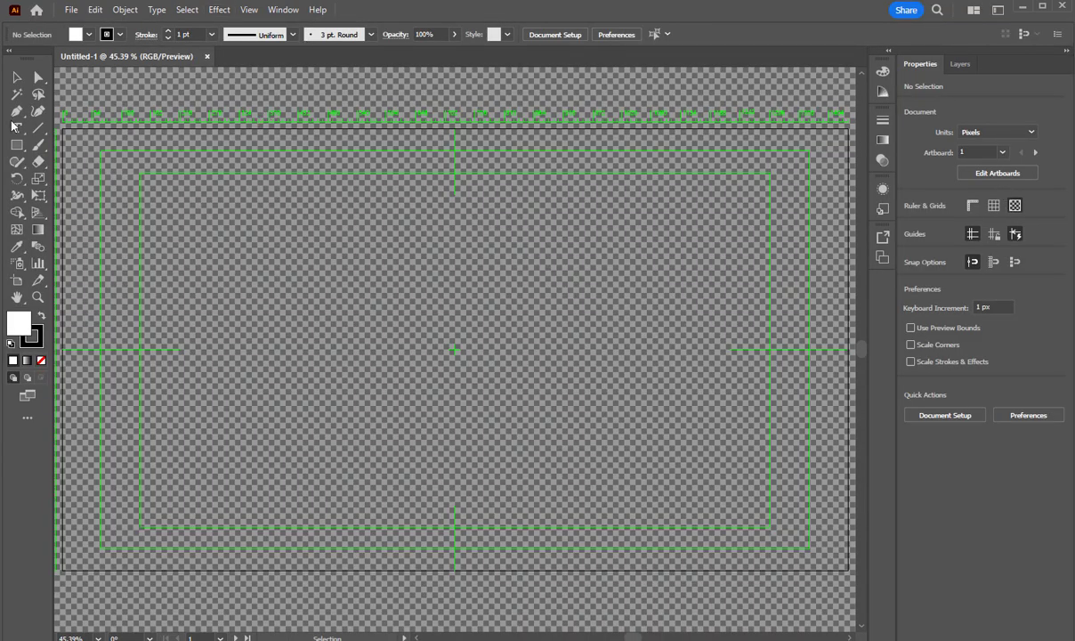
pyautogui.click(208, 57)
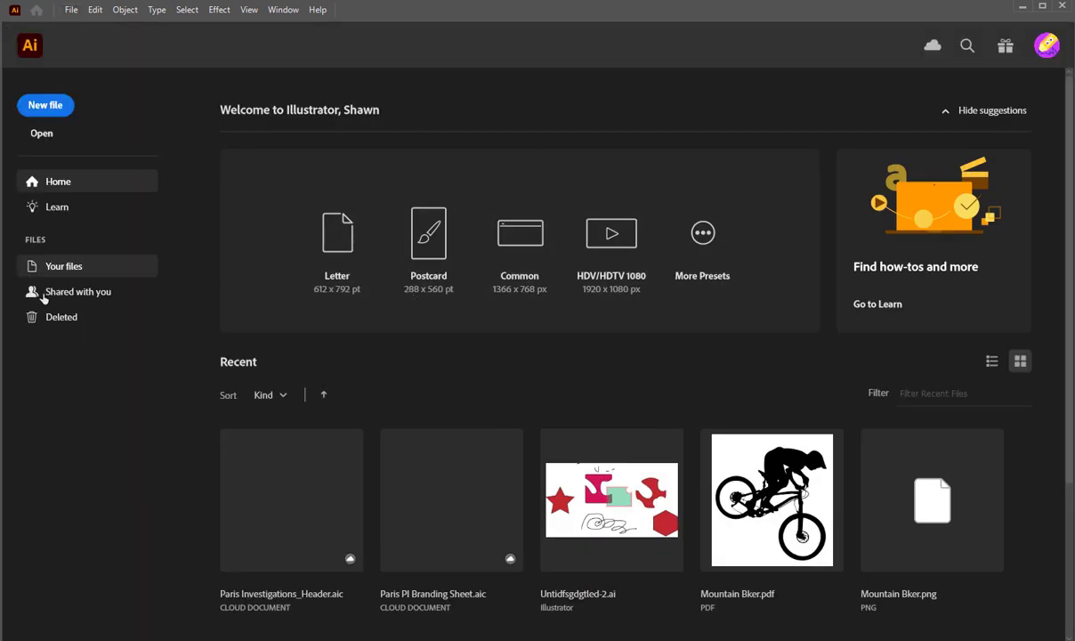
pyautogui.click(47, 106)
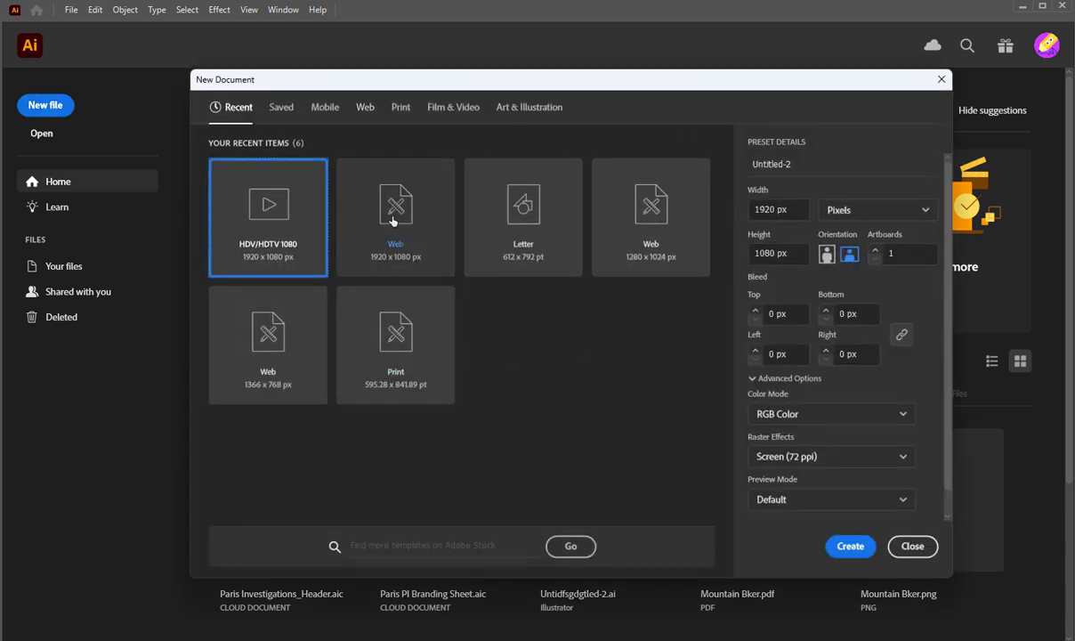
pyautogui.doubleClick(393, 220)
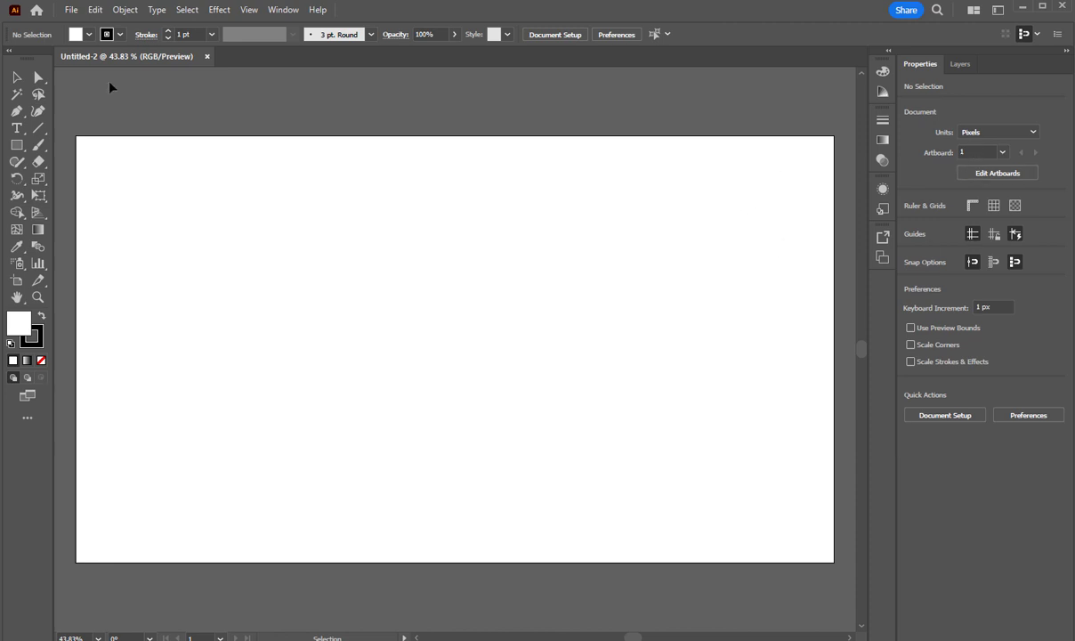
# - Place the sELF pORTRAIT.png sketch onto the artboard as a linked image
pyautogui.click(70, 10)
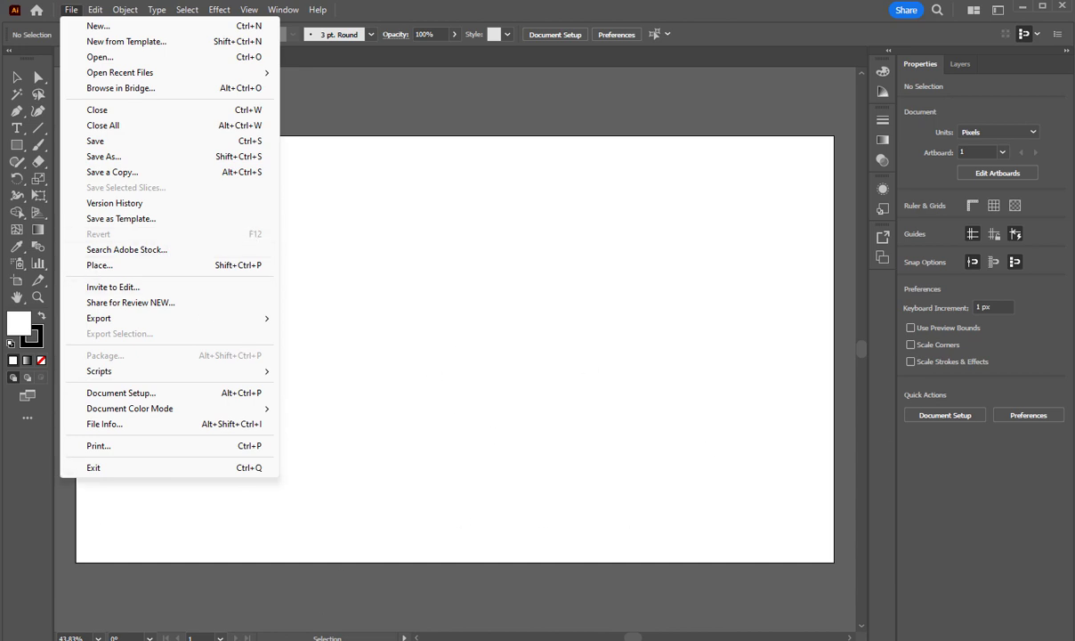
pyautogui.press('Escape')
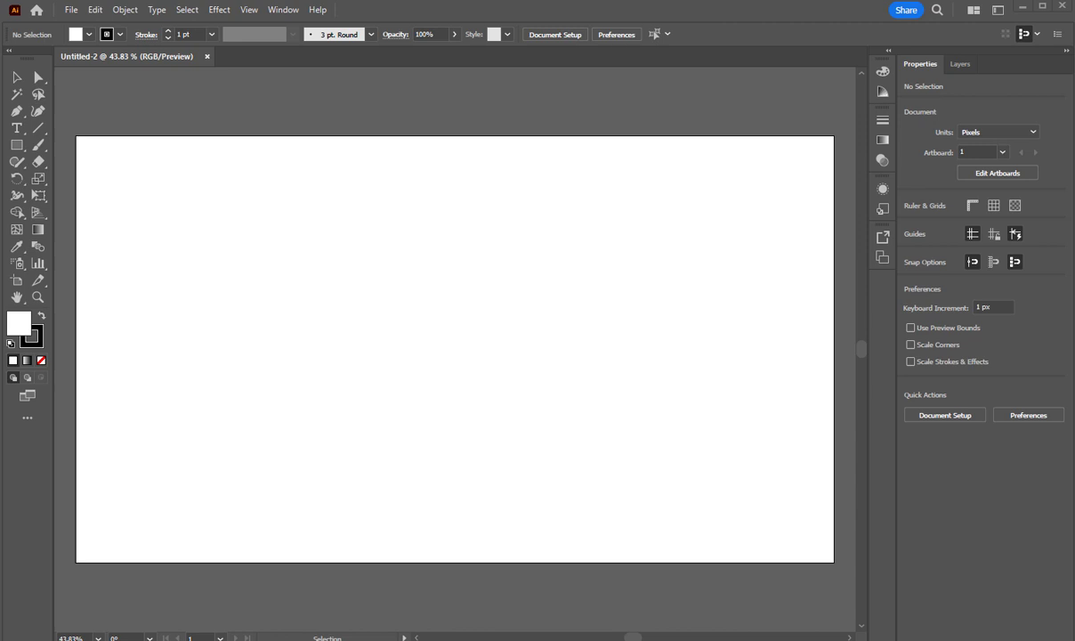
pyautogui.moveTo(553, 633); pyautogui.dragTo(466, 324)
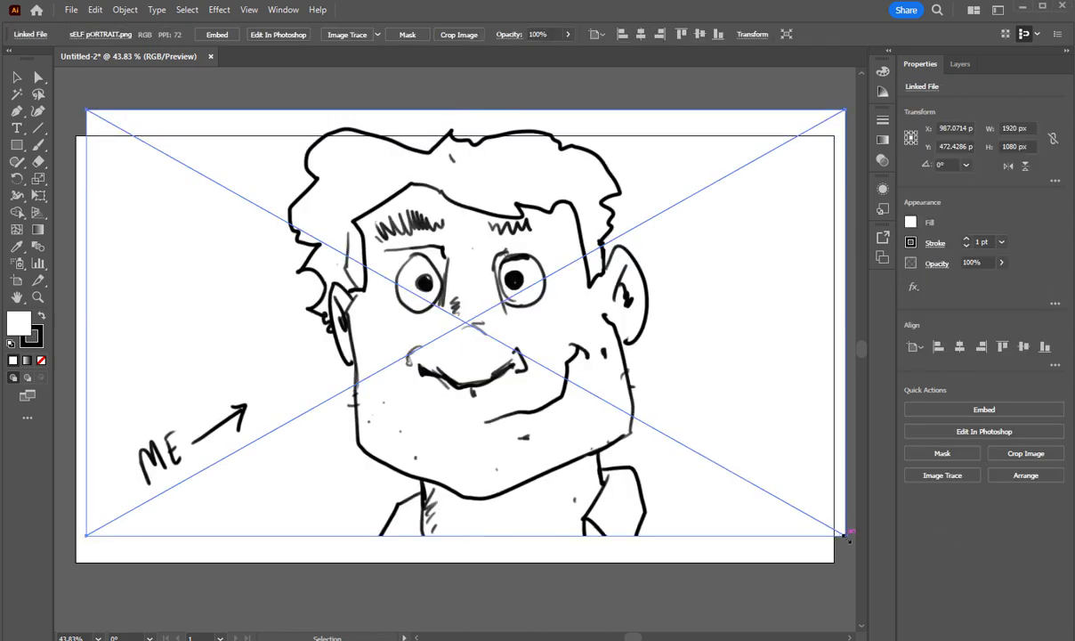
# - Scale the portrait sketch to about 1527 x 859 px, rest it on the artboard's bottom edge and deselect it
pyautogui.moveTo(845, 534); pyautogui.dragTo(430, 349)
pyautogui.moveTo(269, 258); pyautogui.dragTo(425, 377)
pyautogui.moveTo(585, 469); pyautogui.dragTo(761, 568)
pyautogui.moveTo(634, 498); pyautogui.dragTo(567, 492)
pyautogui.doubleClick(532, 442)
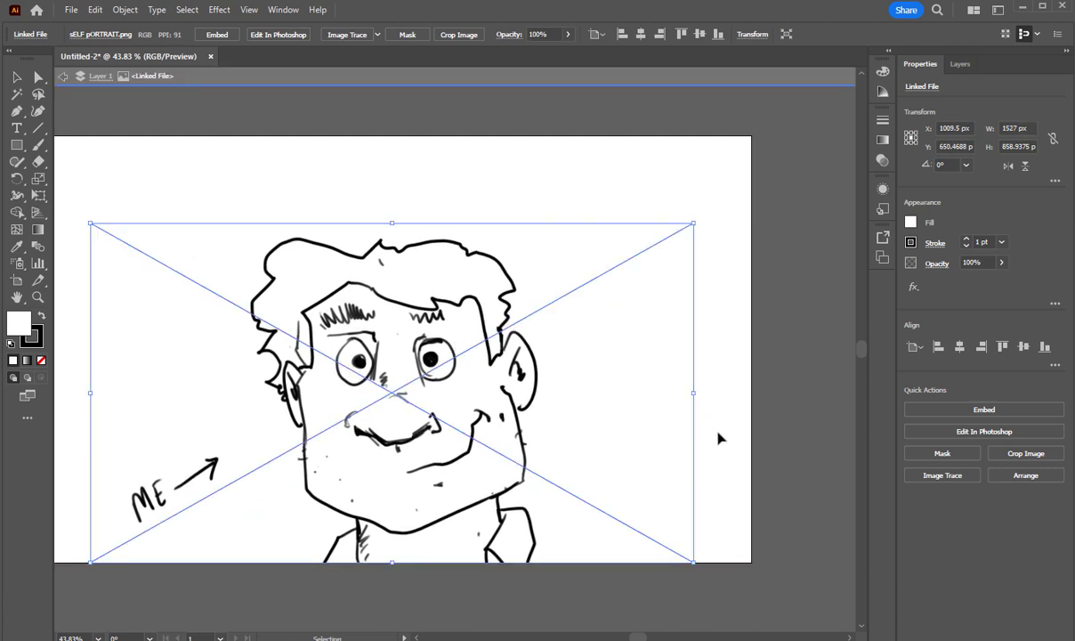
pyautogui.click(834, 482)
pyautogui.click(510, 382)
pyautogui.click(799, 371)
# - Check the linked sketch's layer entry by toggling its visibility off and on
pyautogui.click(958, 64)
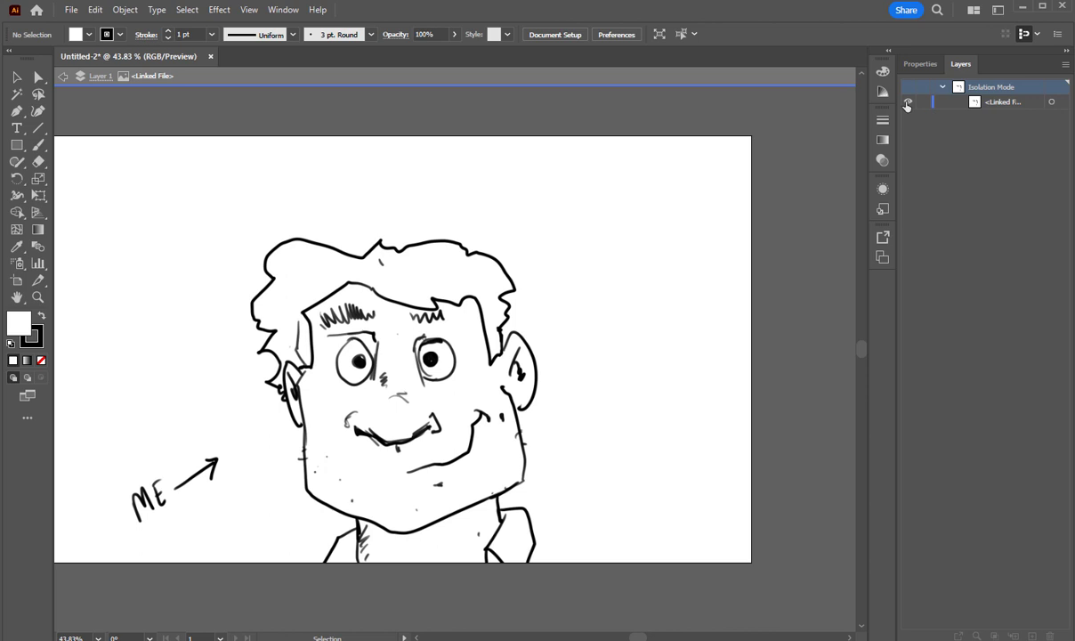
pyautogui.click(907, 104)
pyautogui.click(907, 104)
pyautogui.click(915, 68)
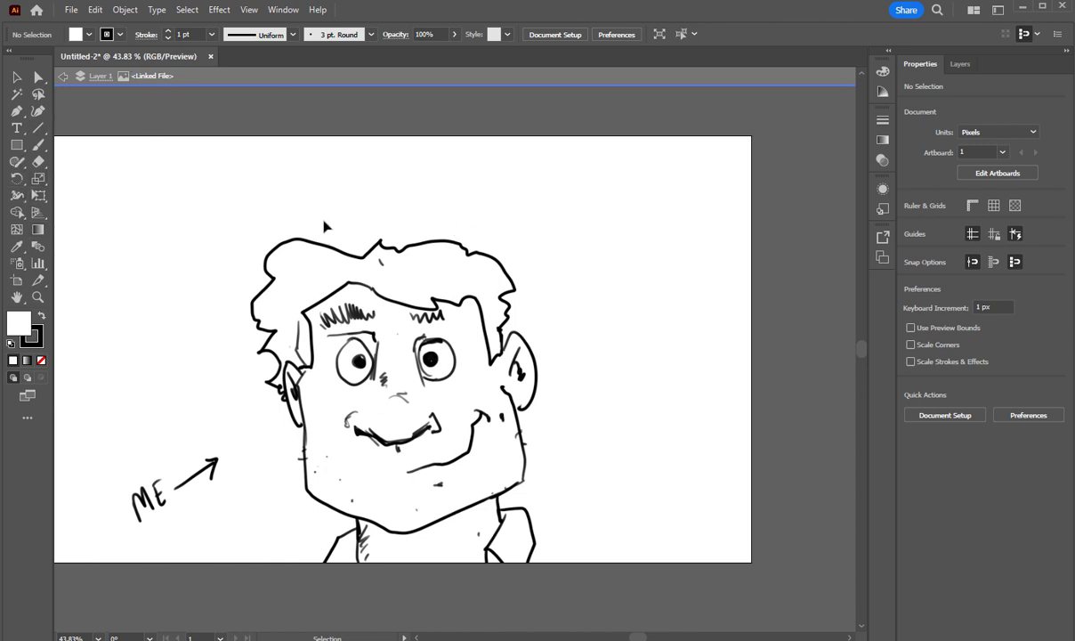
# - Set the default fill colour to light orange and the stroke to none
pyautogui.click(76, 35)
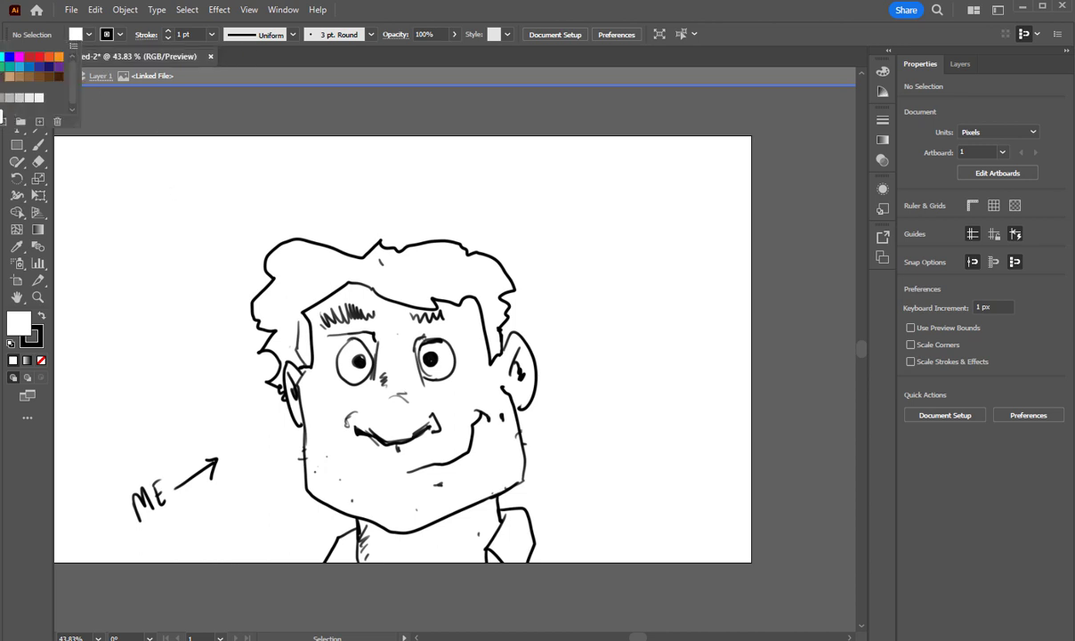
pyautogui.click(0, 67)
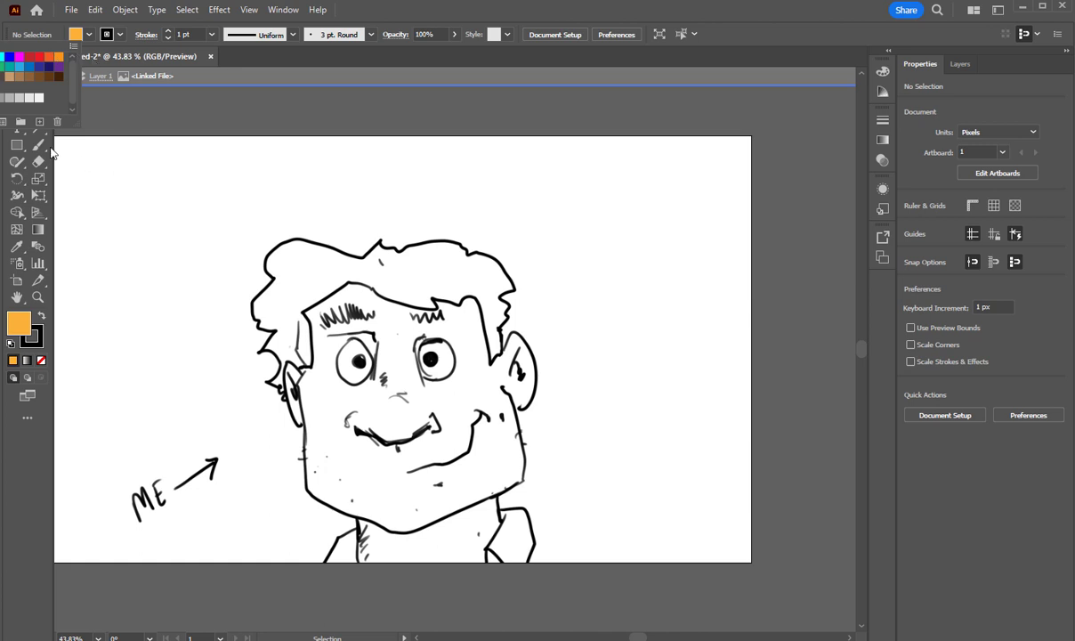
pyautogui.click(385, 10)
pyautogui.click(120, 35)
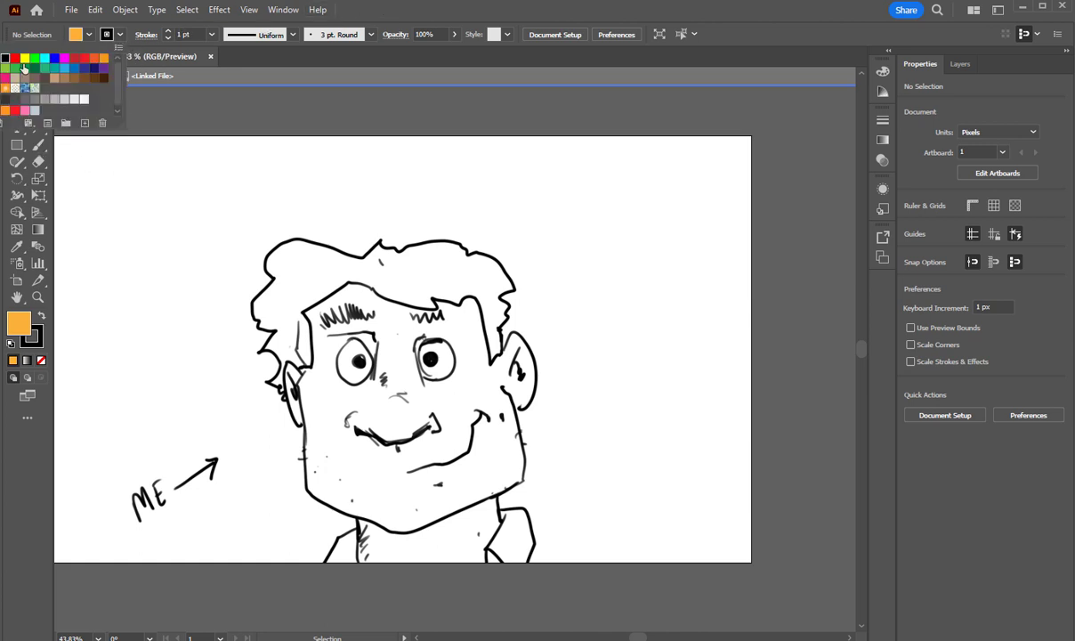
pyautogui.click(5, 56)
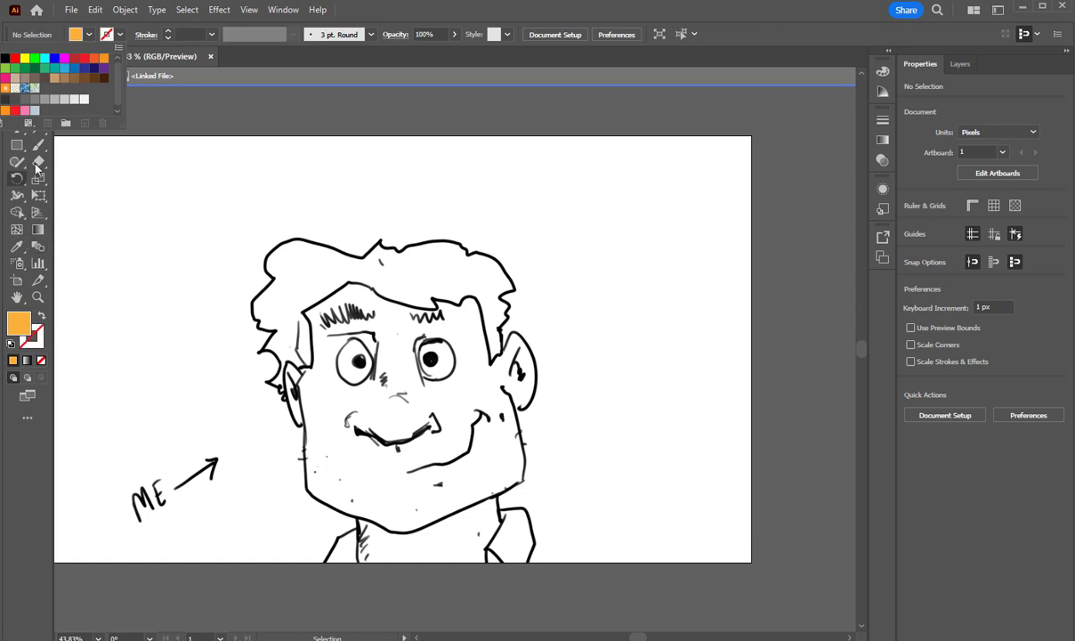
pyautogui.click(383, 26)
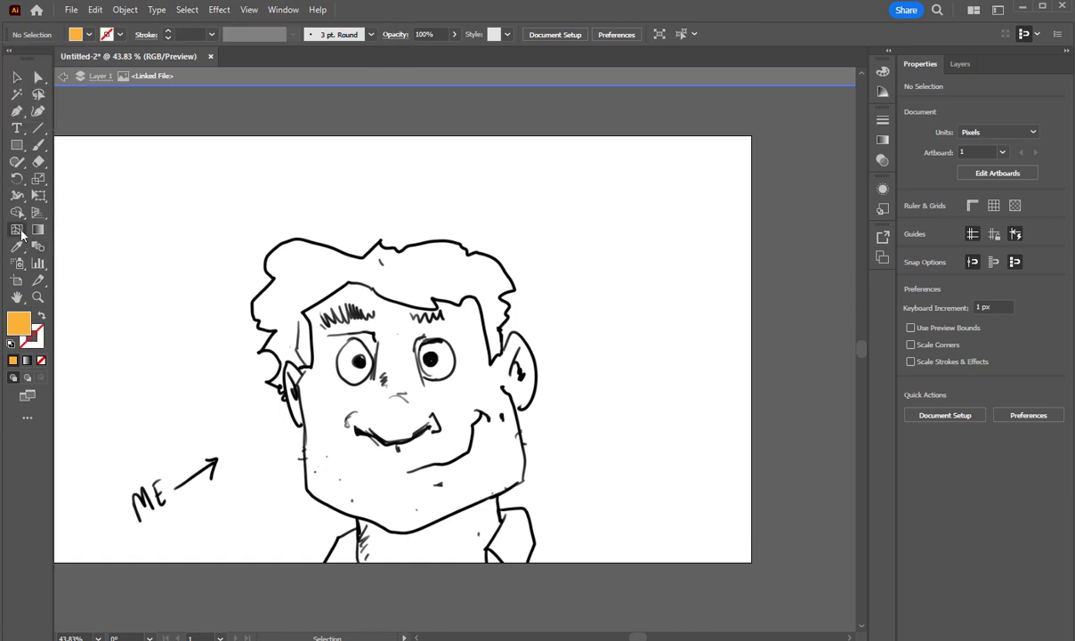
# - With the Pen tool, trace from the base of the neck's right side up along the jaw to just below the right ear
pyautogui.click(17, 114)
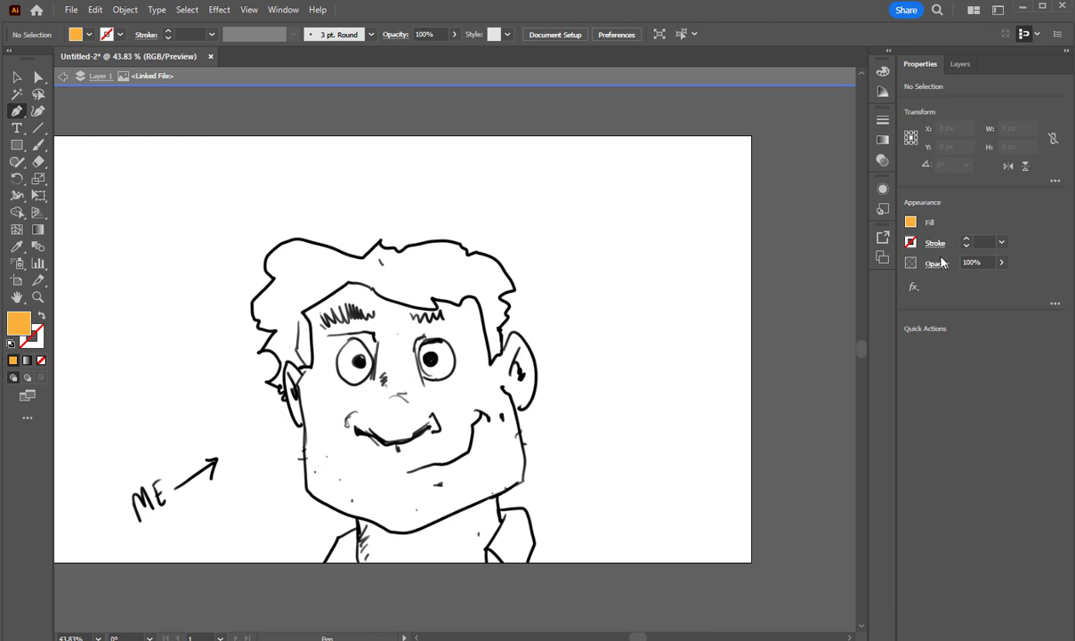
pyautogui.click(1001, 264)
pyautogui.click(485, 560)
pyautogui.click(487, 544)
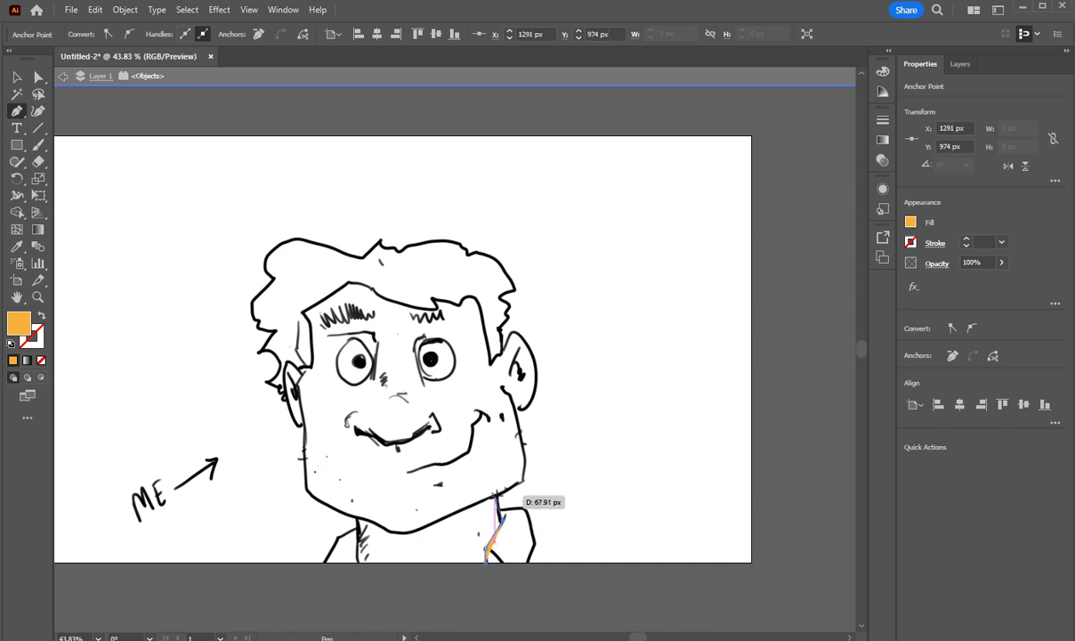
pyautogui.click(495, 493)
pyautogui.click(522, 479)
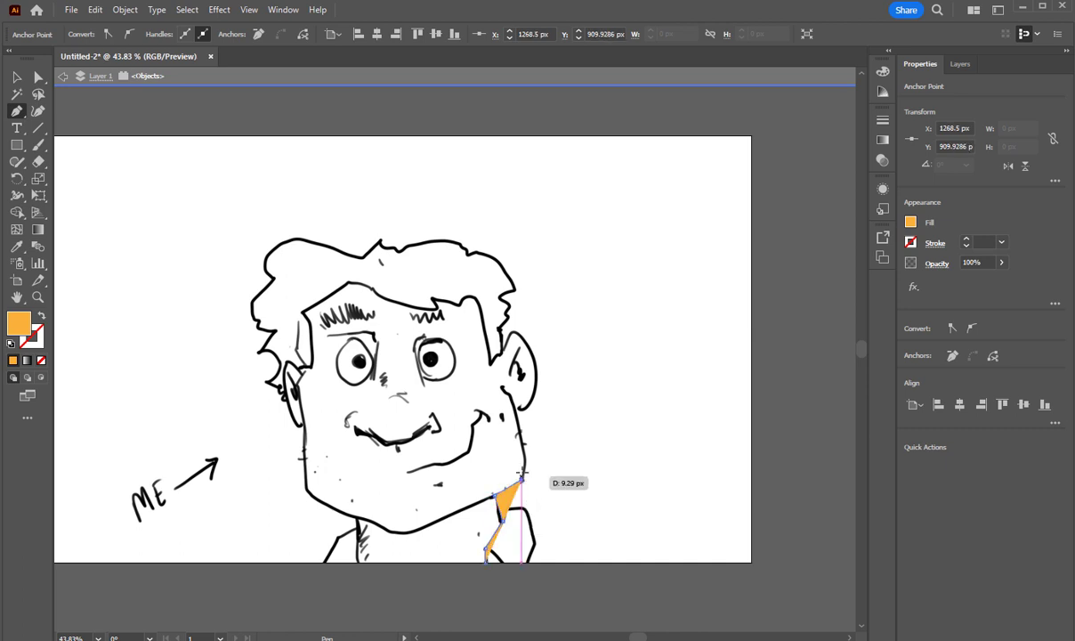
pyautogui.click(522, 450)
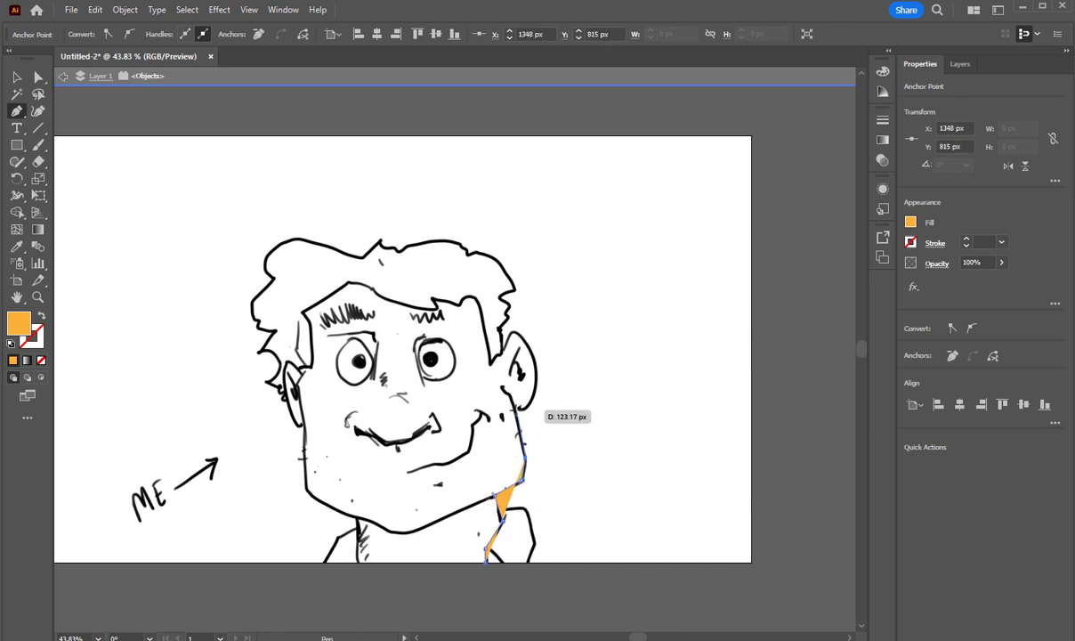
pyautogui.click(515, 409)
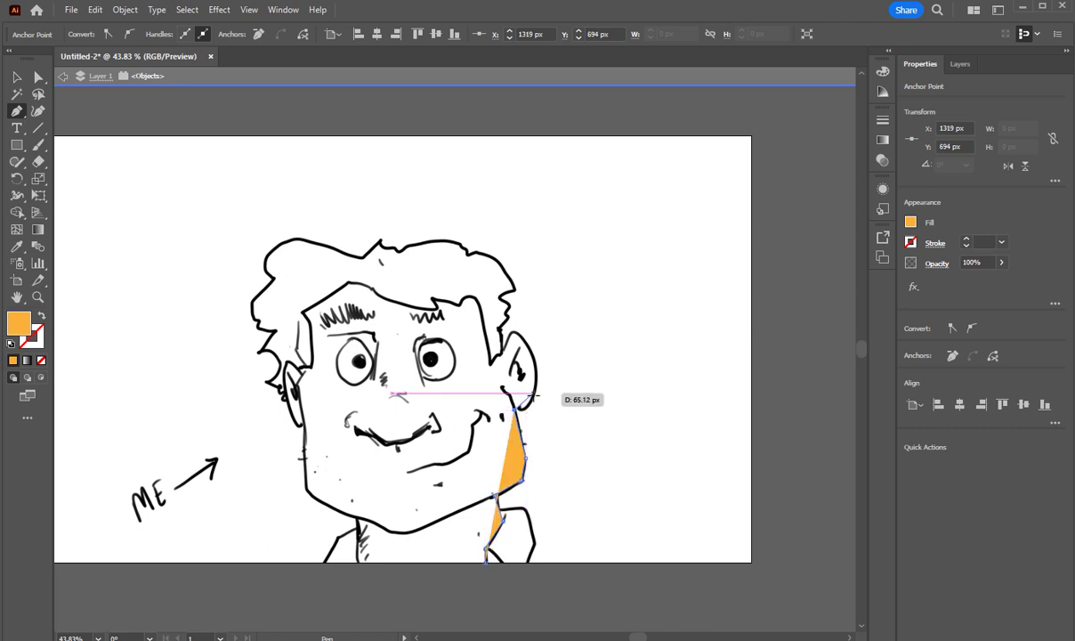
# - Continue the pen path around the right ear, up the temple and onto the notched edge of the fringe
pyautogui.click(531, 392)
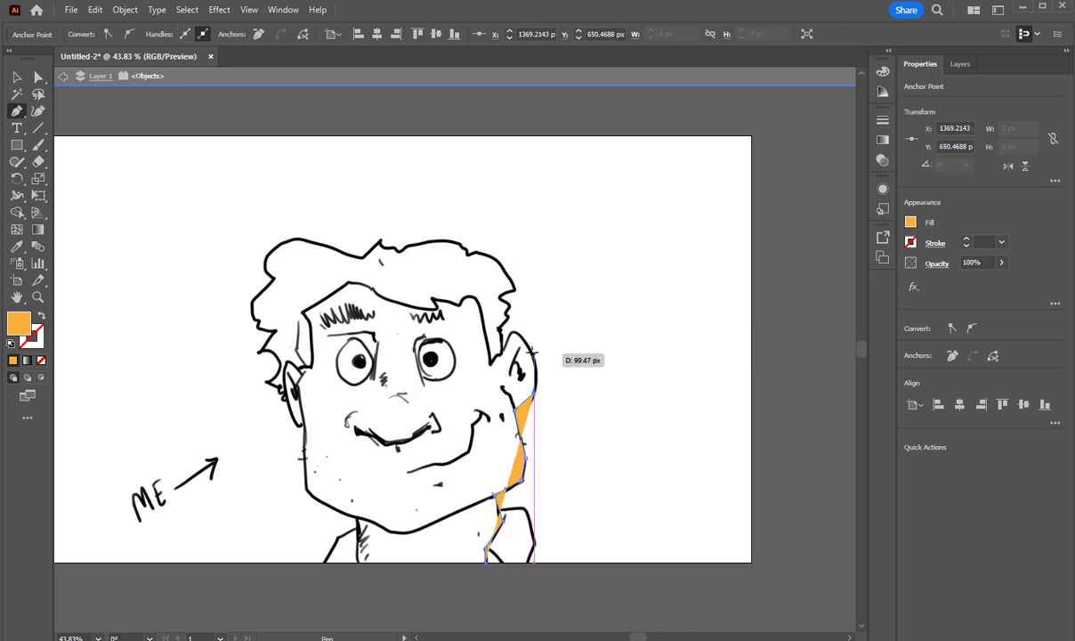
pyautogui.click(533, 354)
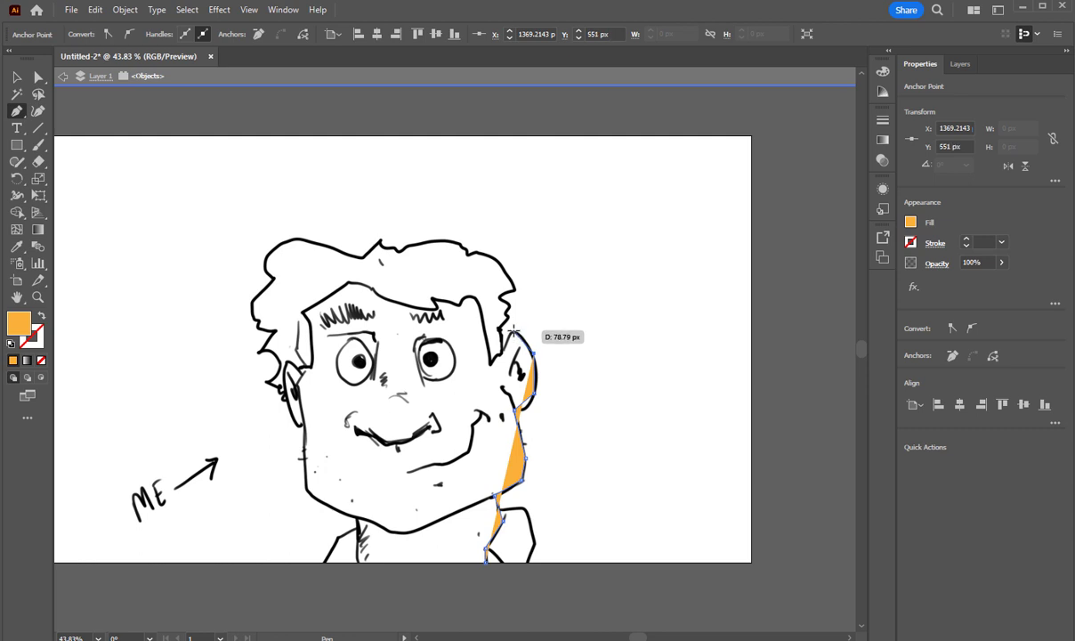
pyautogui.click(511, 332)
pyautogui.moveTo(478, 298); pyautogui.dragTo(436, 305)
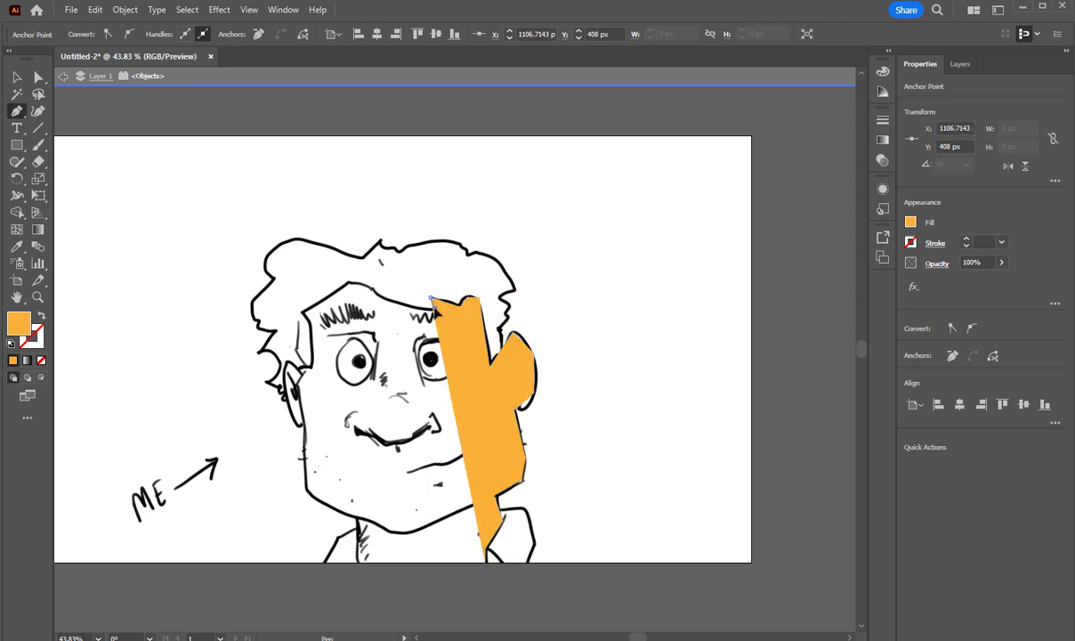
# - Continue the path along the hairline across the forehead and down the left temple to the left ear
pyautogui.click(435, 307)
pyautogui.click(376, 293)
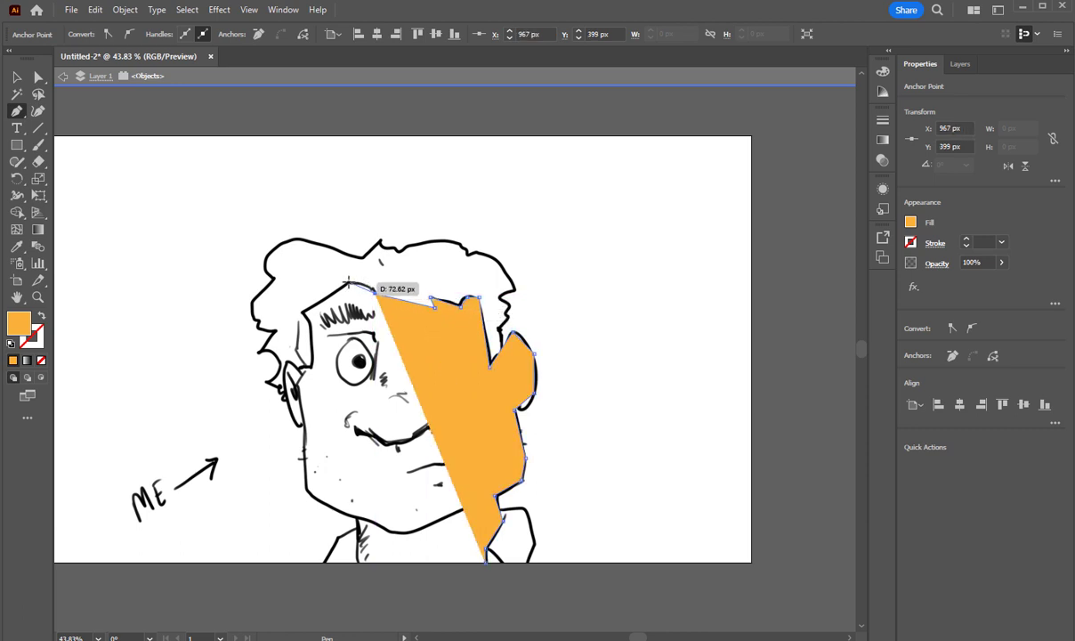
pyautogui.moveTo(347, 281); pyautogui.dragTo(305, 313)
pyautogui.click(302, 312)
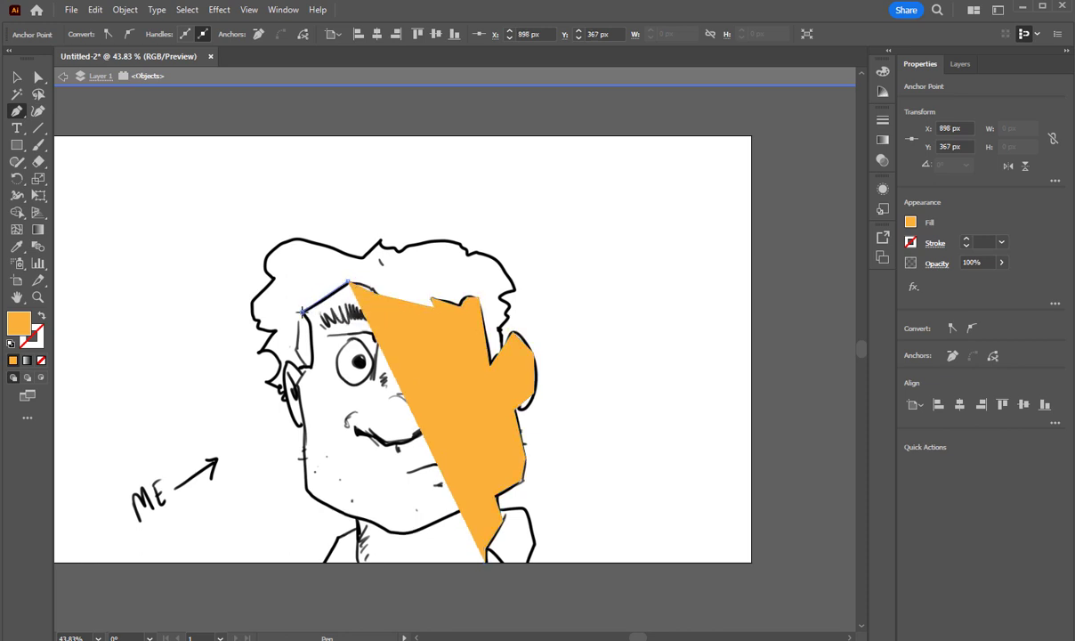
pyautogui.click(310, 322)
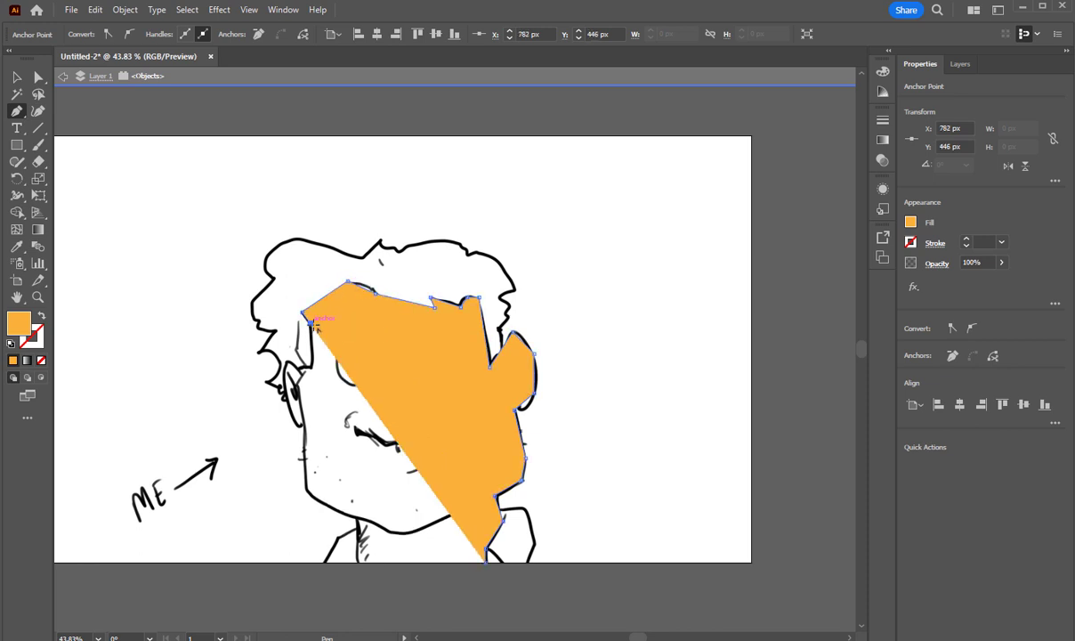
pyautogui.click(314, 367)
pyautogui.moveTo(314, 368); pyautogui.dragTo(304, 366)
pyautogui.click(303, 366)
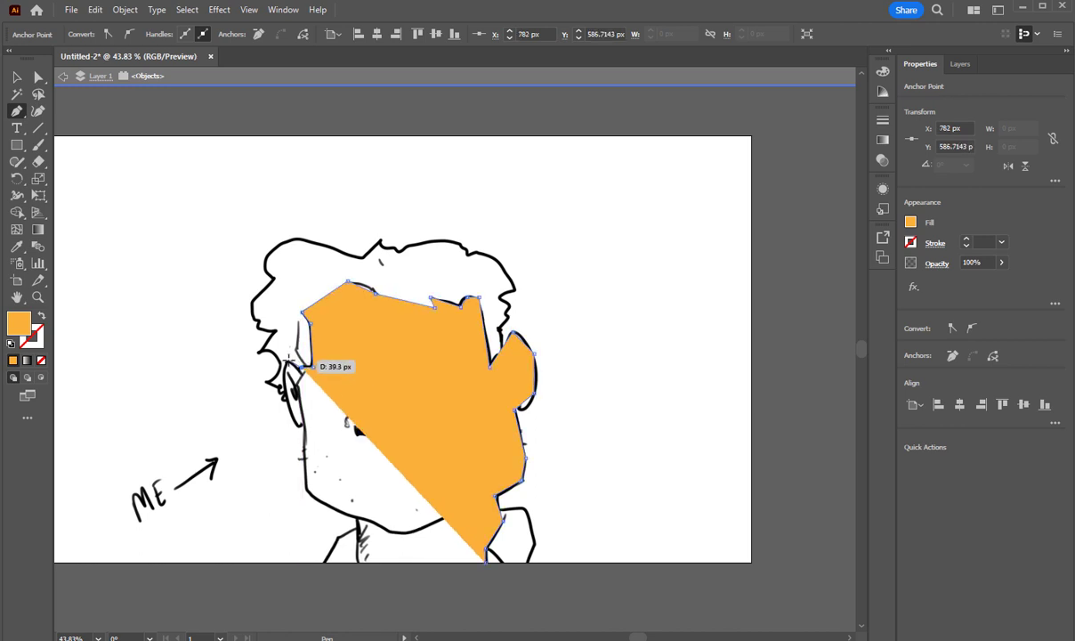
# - Trace the outer edge of the left ear and bring the path back to the cheek
pyautogui.click(288, 361)
pyautogui.click(282, 373)
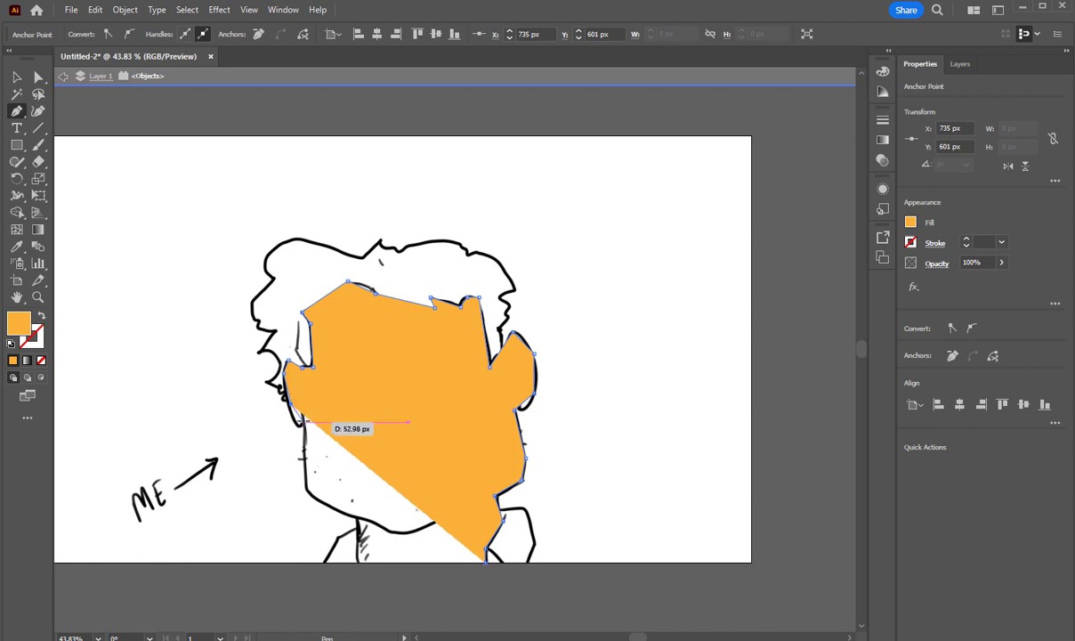
pyautogui.click(298, 426)
pyautogui.click(303, 426)
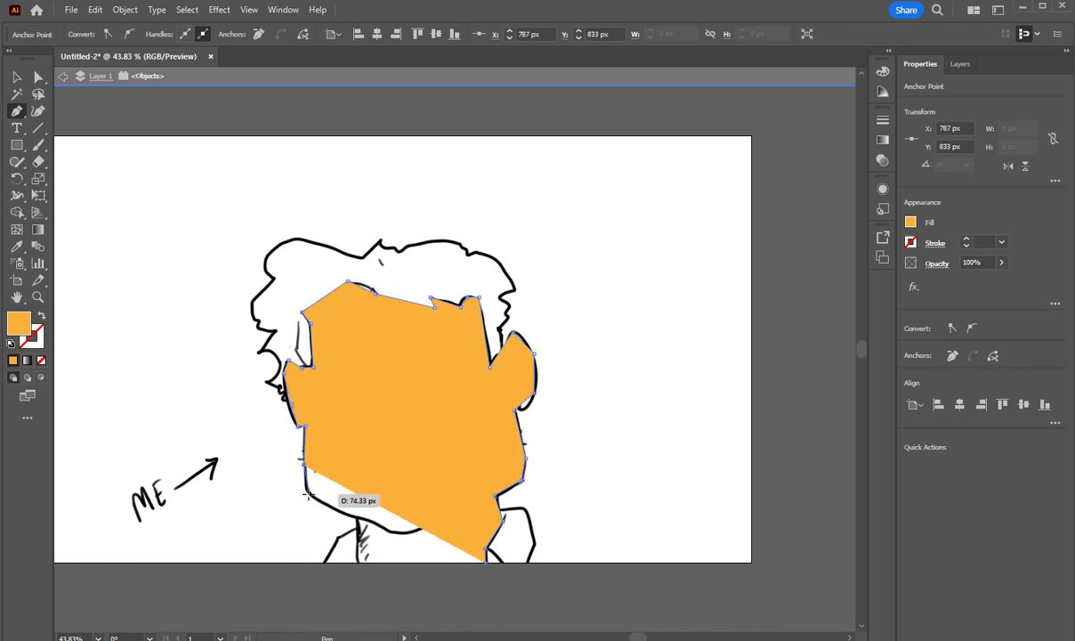
# - Trace the left jaw and neck down to the artboard's edge and close the face shape at its starting anchor
pyautogui.click(305, 492)
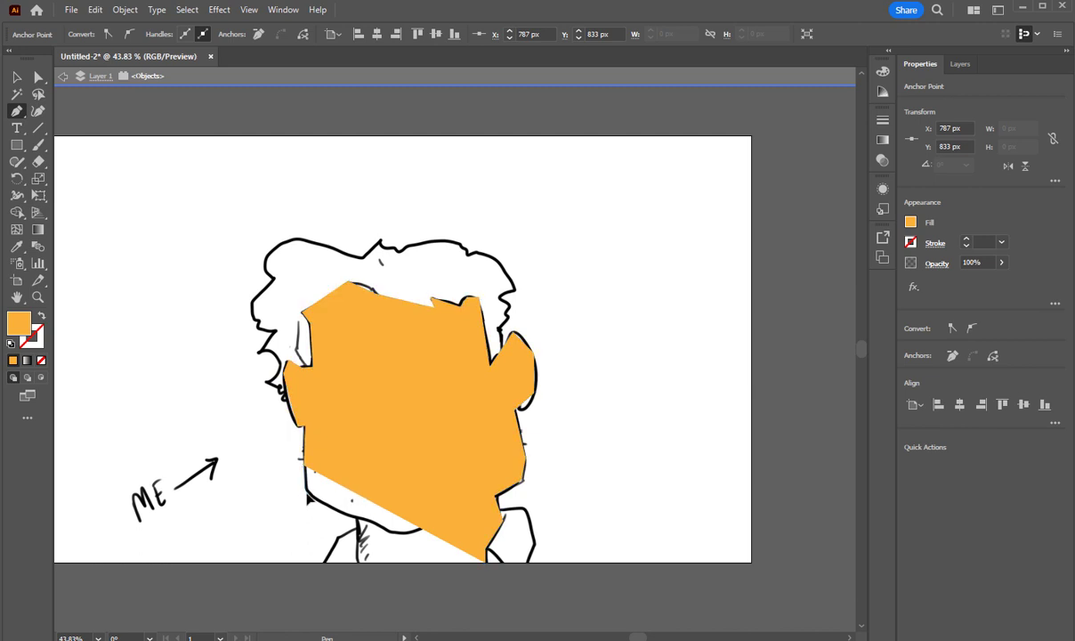
pyautogui.click(332, 508)
pyautogui.click(356, 531)
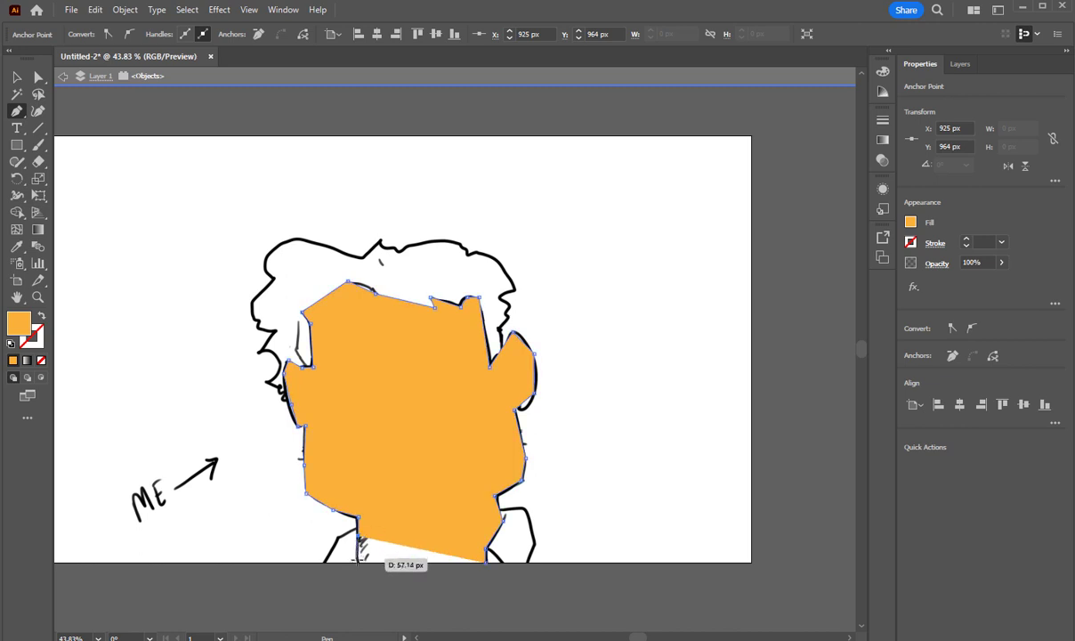
pyautogui.click(358, 560)
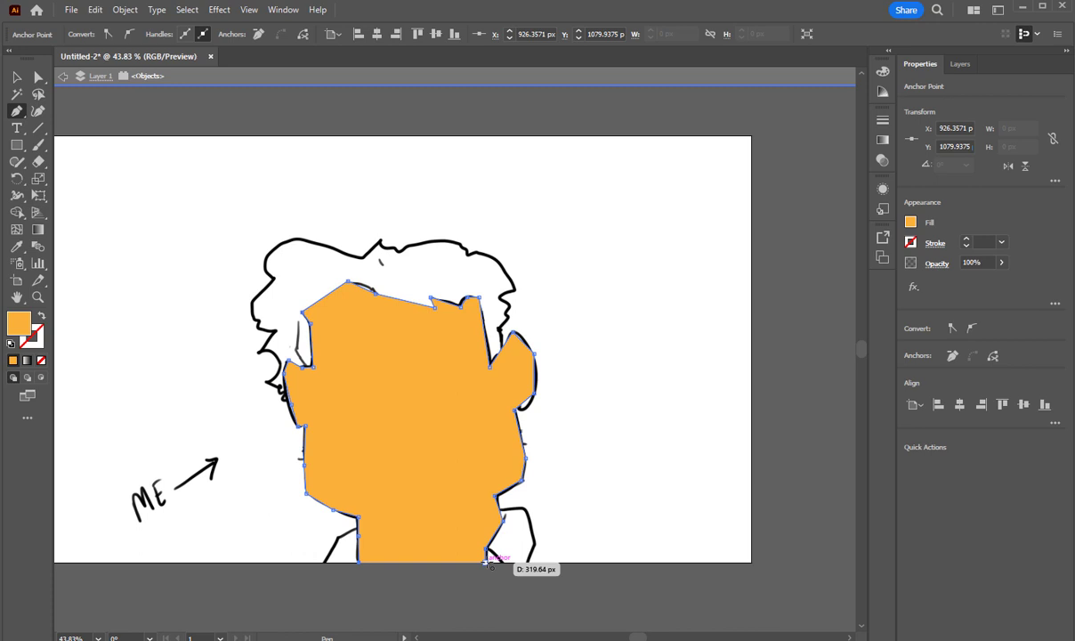
pyautogui.click(486, 561)
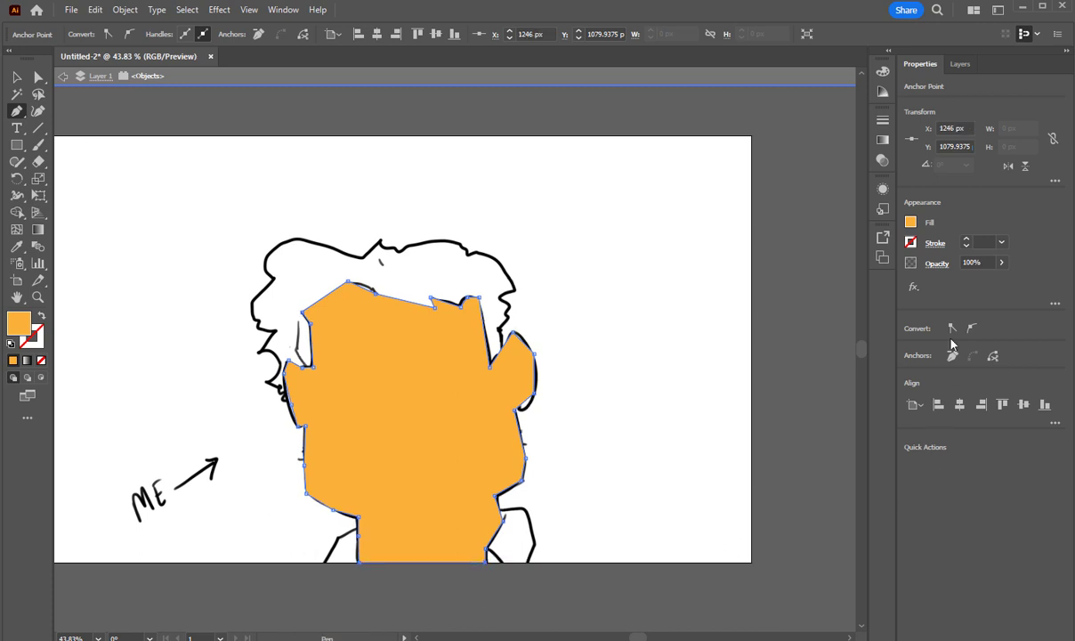
# - Lower the orange face shape's opacity to 58%
pyautogui.click(977, 280)
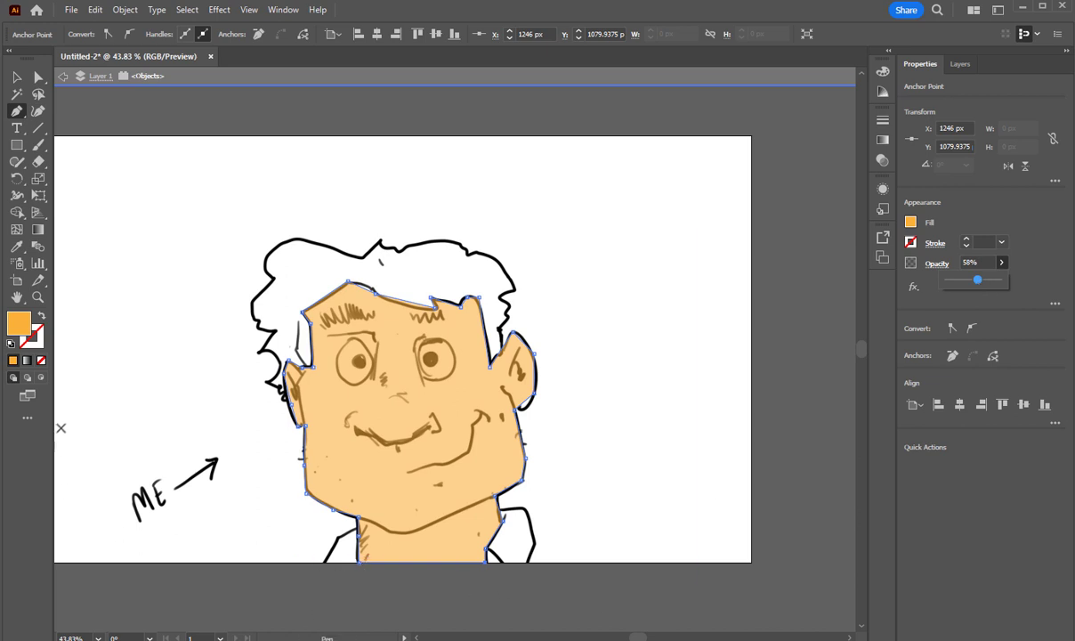
pyautogui.click(37, 295)
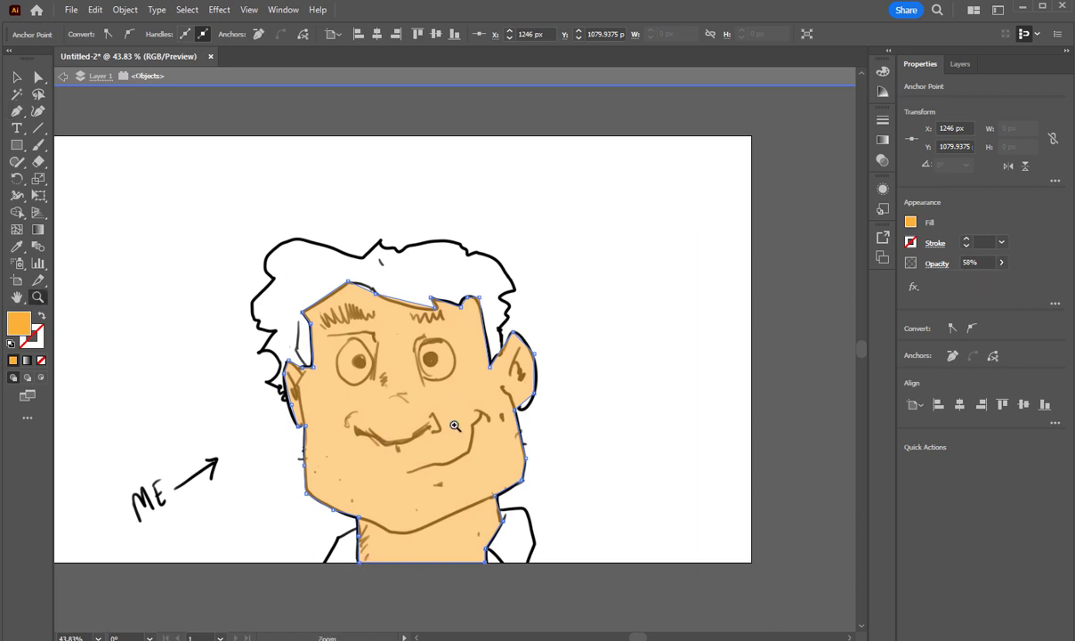
# - Move the anchor point on the lower outer edge of the right ear slightly down to match the sketch
pyautogui.click(433, 426)
pyautogui.click(484, 300)
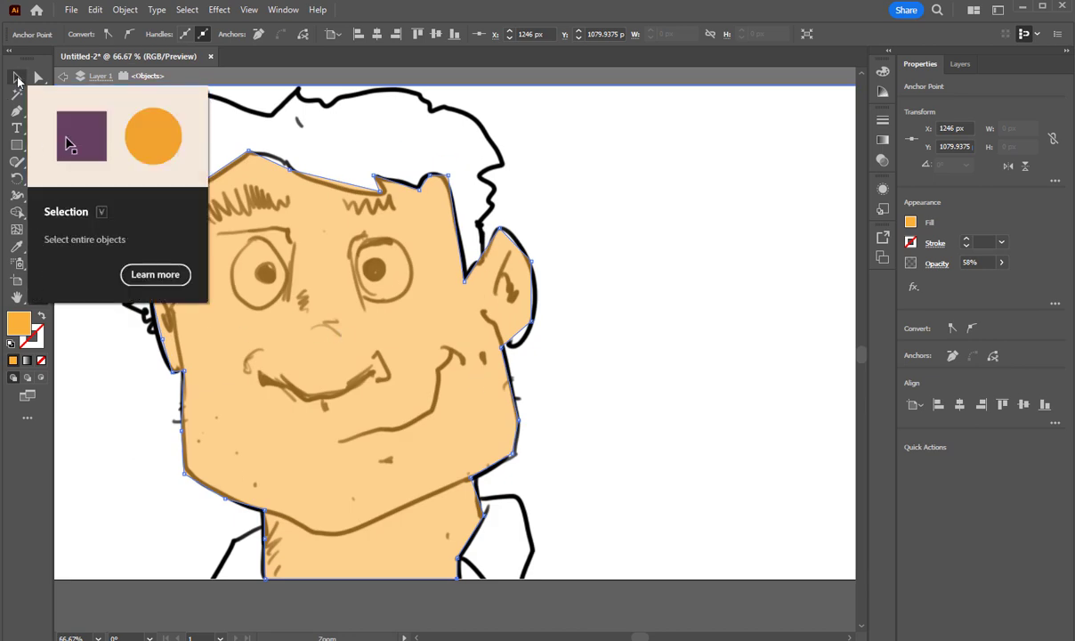
pyautogui.click(17, 79)
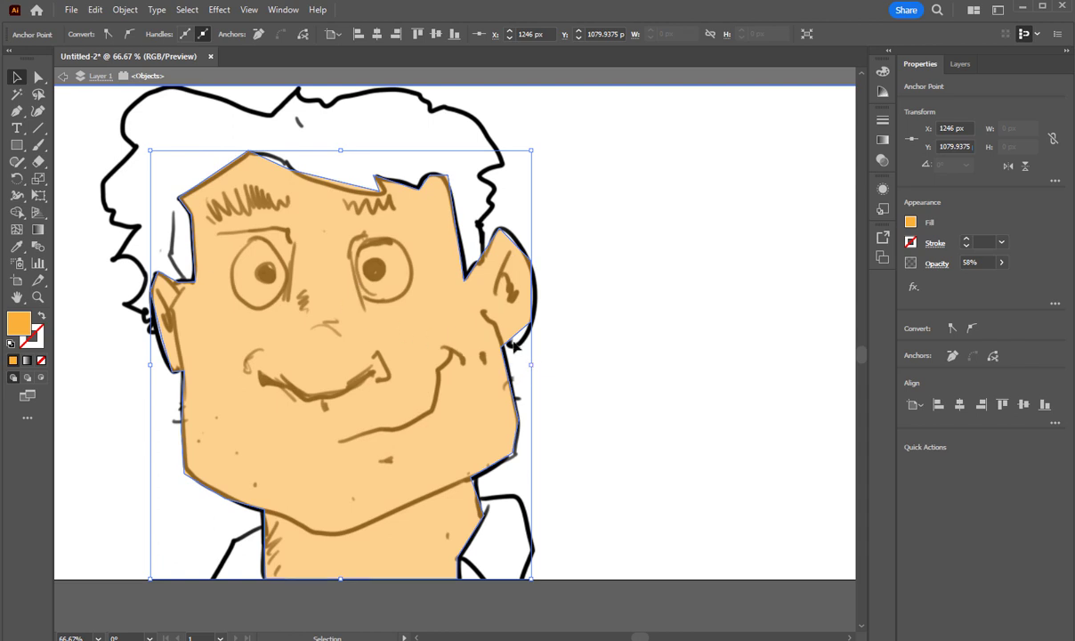
pyautogui.click(38, 78)
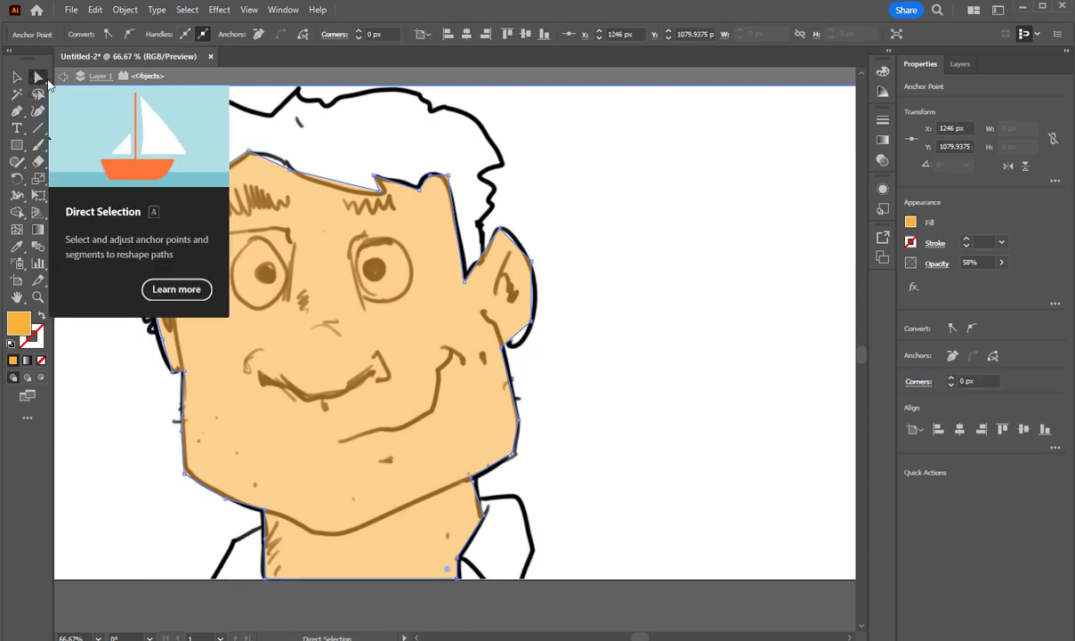
pyautogui.click(531, 319)
pyautogui.moveTo(532, 321); pyautogui.dragTo(531, 328)
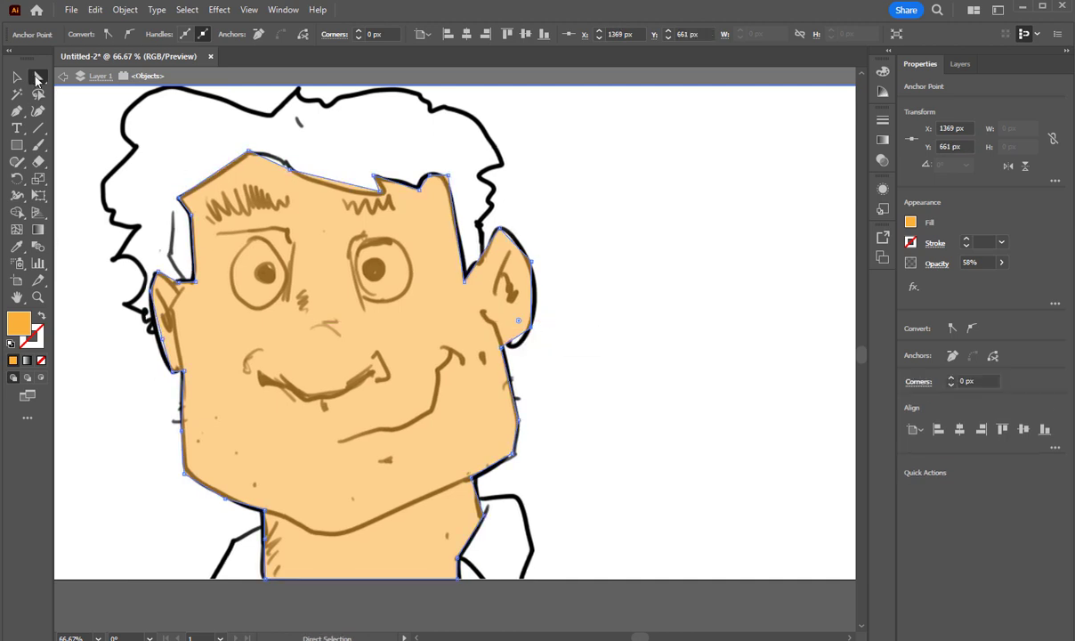
# - Curve the outer edge and tip of the right ear with the Anchor Point tool so they follow the sketch
pyautogui.click(16, 113)
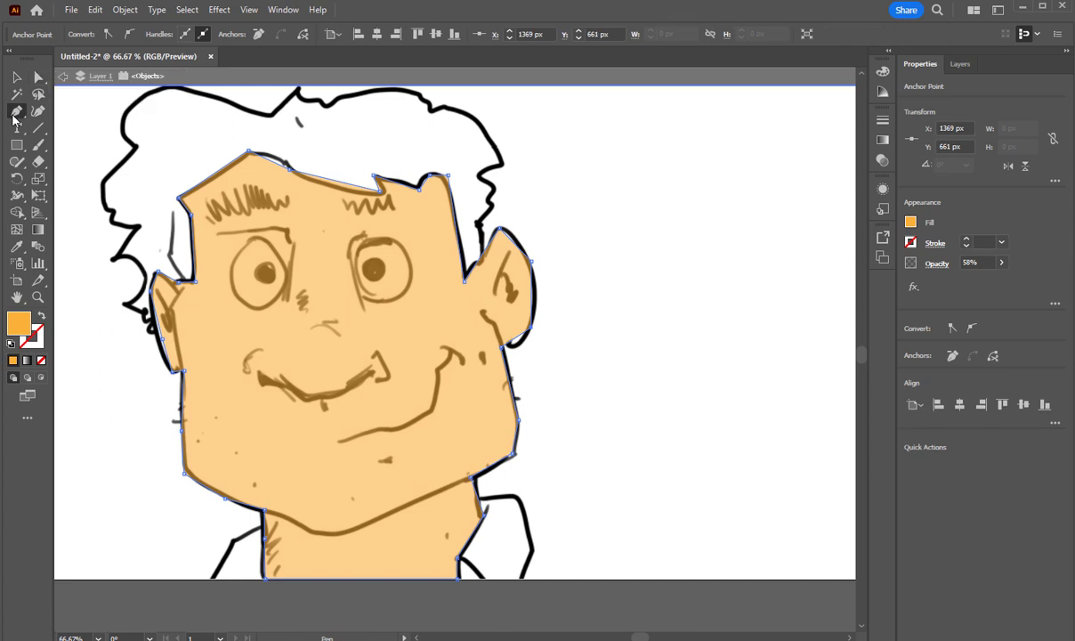
pyautogui.click(15, 113)
pyautogui.click(92, 162)
pyautogui.moveTo(531, 325); pyautogui.dragTo(545, 305)
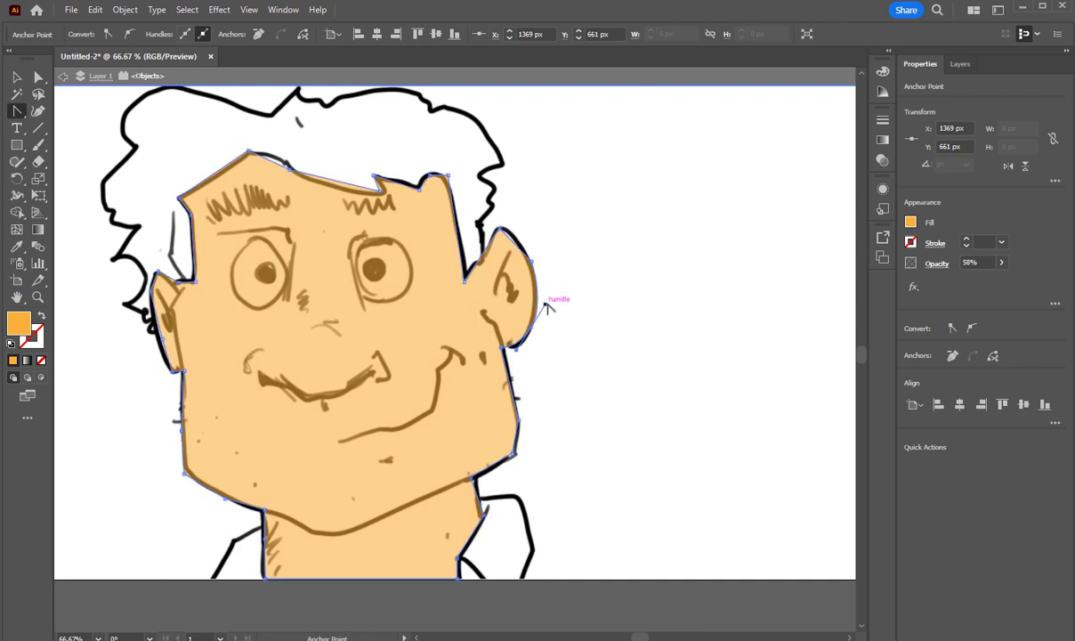
pyautogui.moveTo(500, 233)
pyautogui.mouseDown()
pyautogui.moveTo(478, 221)
pyautogui.moveTo(454, 248)
pyautogui.moveTo(490, 235)
pyautogui.moveTo(461, 222)
pyautogui.moveTo(492, 233)
pyautogui.mouseUp()
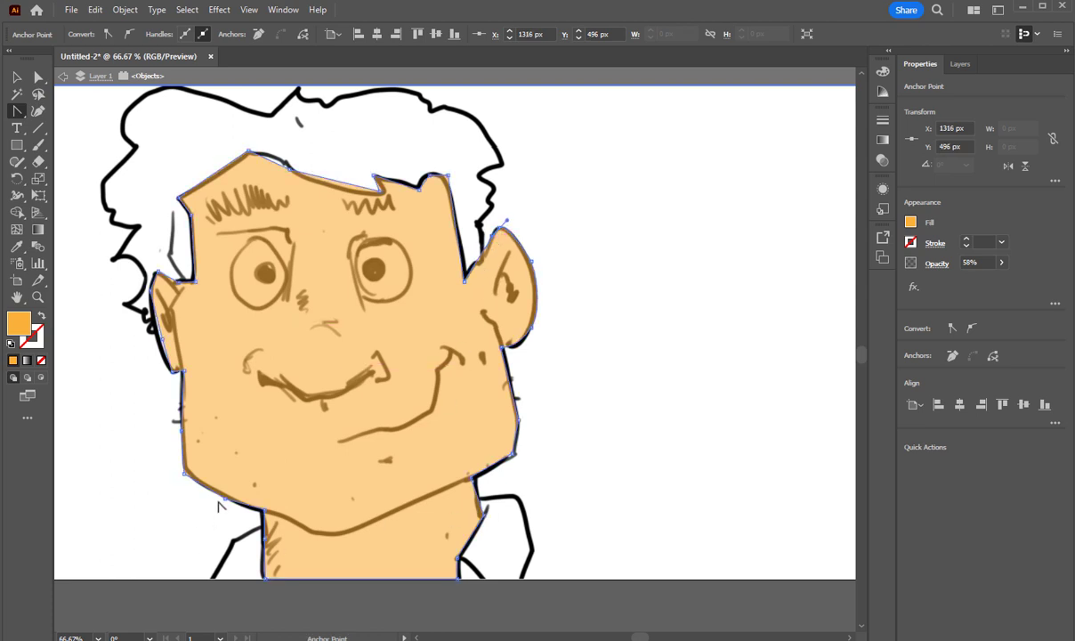
# - Curve the face outline's anchors at the left jaw, left ear and forehead hairline to follow the sketch
pyautogui.moveTo(224, 501)
pyautogui.mouseDown()
pyautogui.moveTo(206, 501)
pyautogui.moveTo(240, 511)
pyautogui.mouseUp()
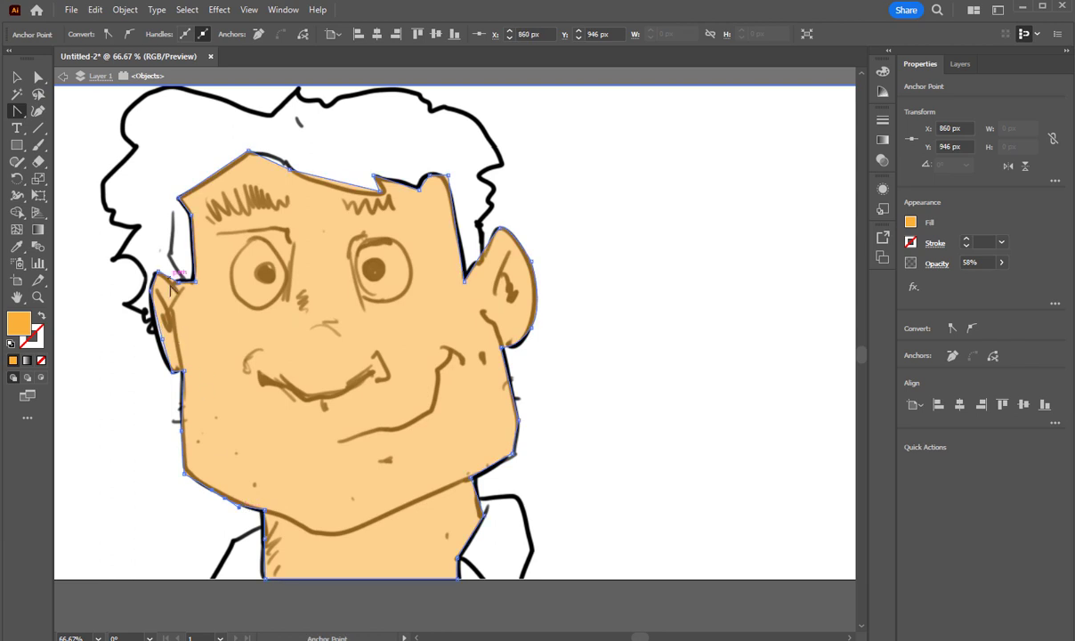
pyautogui.moveTo(150, 292); pyautogui.dragTo(150, 301)
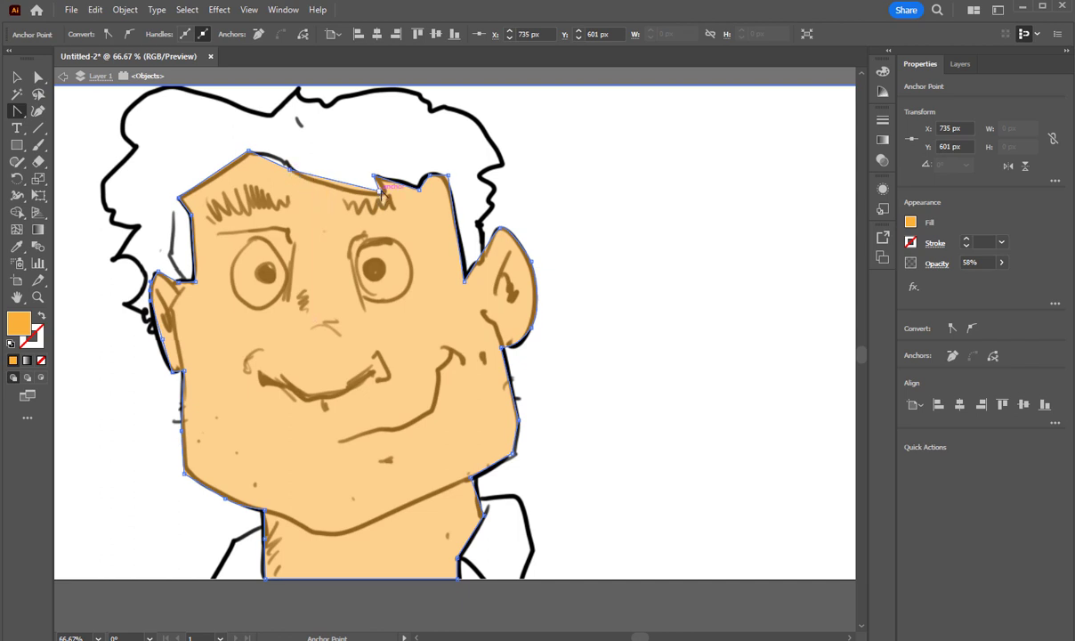
pyautogui.moveTo(380, 192)
pyautogui.mouseDown()
pyautogui.moveTo(342, 203)
pyautogui.moveTo(351, 208)
pyautogui.moveTo(325, 187)
pyautogui.moveTo(349, 194)
pyautogui.moveTo(362, 182)
pyautogui.moveTo(376, 201)
pyautogui.mouseUp()
pyautogui.click(39, 78)
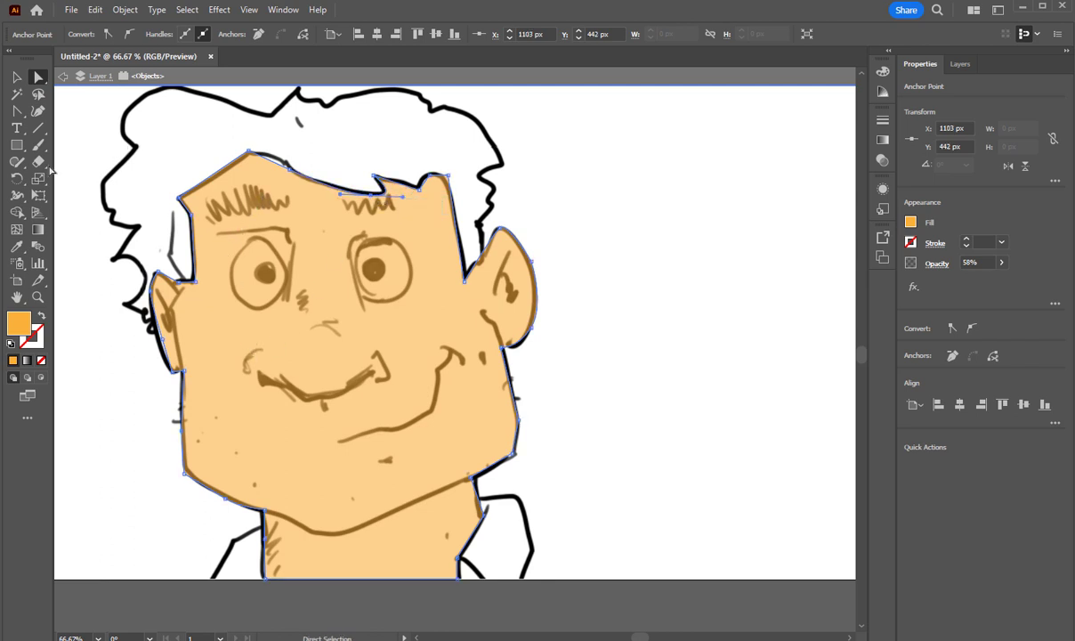
pyautogui.click(16, 110)
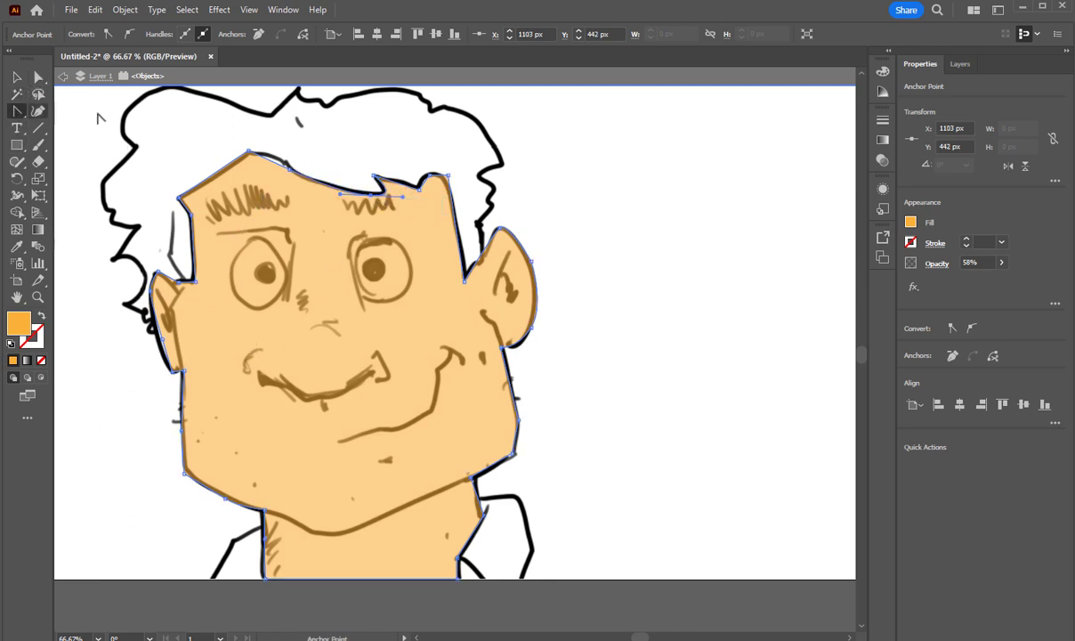
pyautogui.moveTo(290, 174); pyautogui.dragTo(270, 154)
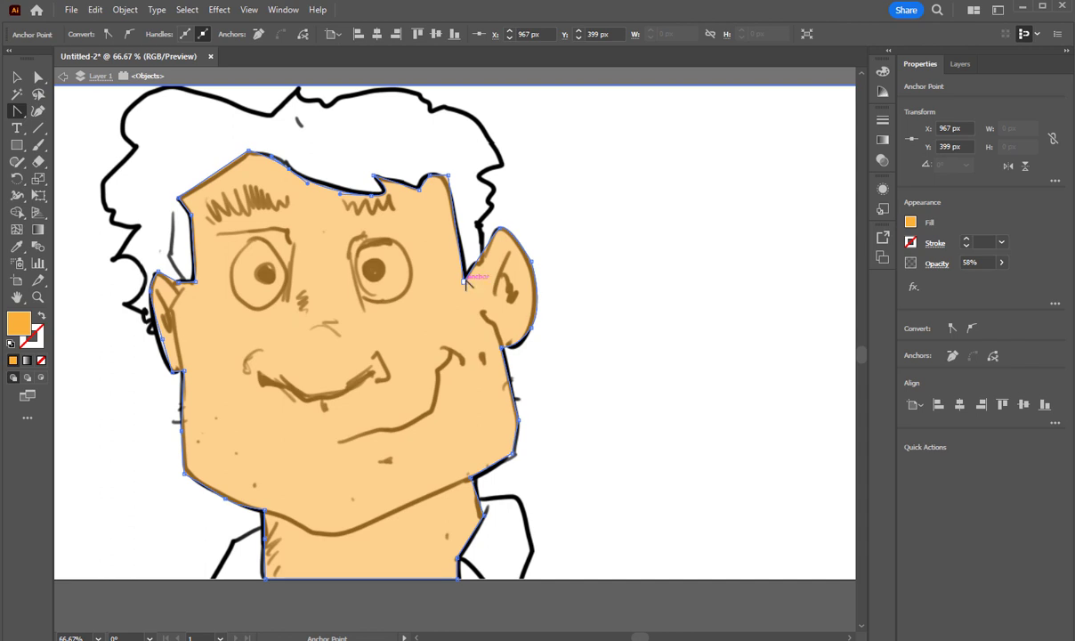
# - Adjust the direction handles of the anchor between the right temple and ear so the outline fits the sketch
pyautogui.moveTo(466, 283); pyautogui.dragTo(448, 307)
pyautogui.click(38, 76)
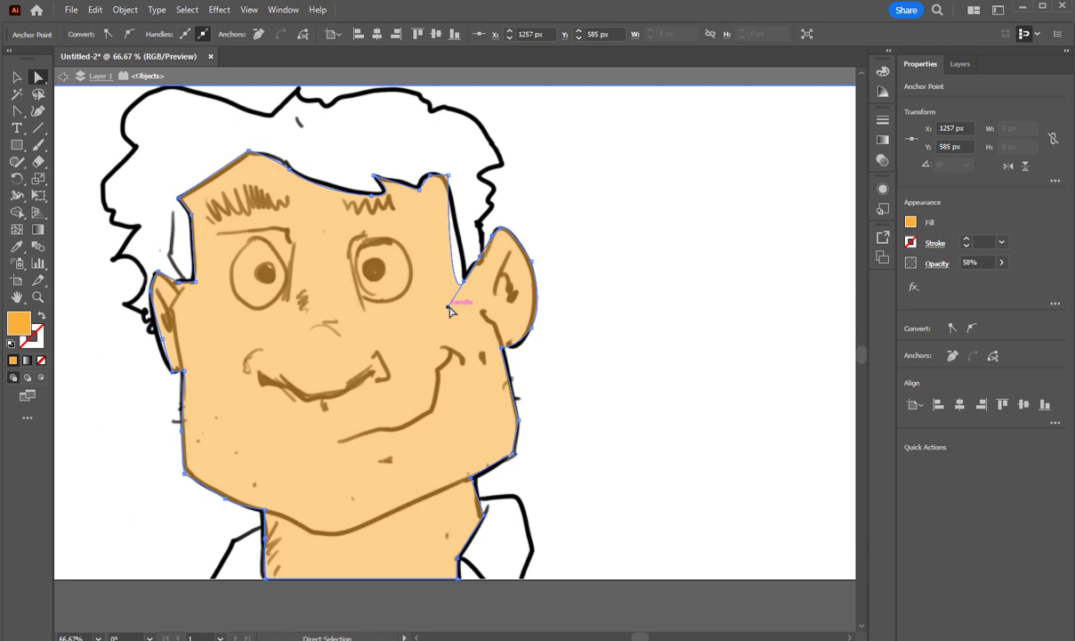
pyautogui.moveTo(450, 310)
pyautogui.mouseDown()
pyautogui.moveTo(456, 298)
pyautogui.moveTo(430, 288)
pyautogui.moveTo(392, 380)
pyautogui.moveTo(427, 352)
pyautogui.moveTo(460, 296)
pyautogui.mouseUp()
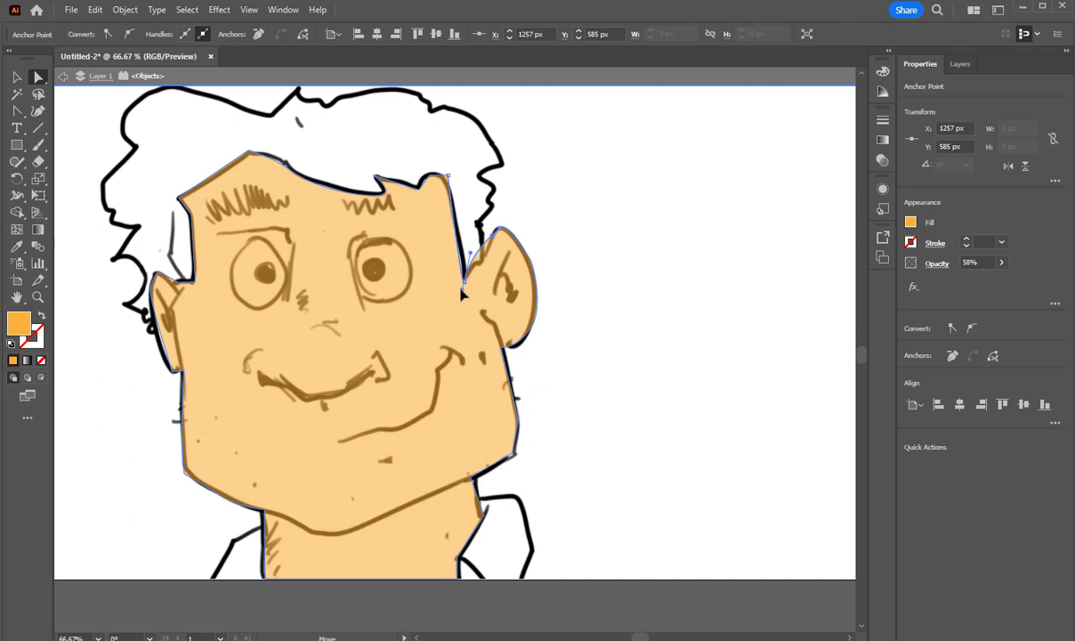
pyautogui.moveTo(464, 289); pyautogui.dragTo(476, 258)
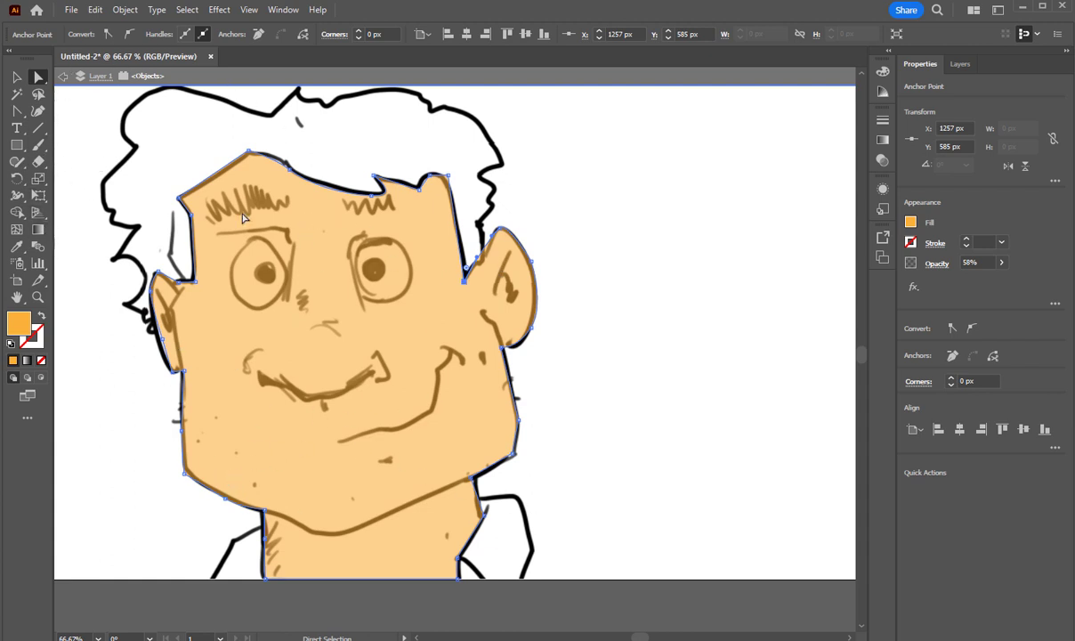
# - Give the whole face shape a black stroke
pyautogui.click(16, 77)
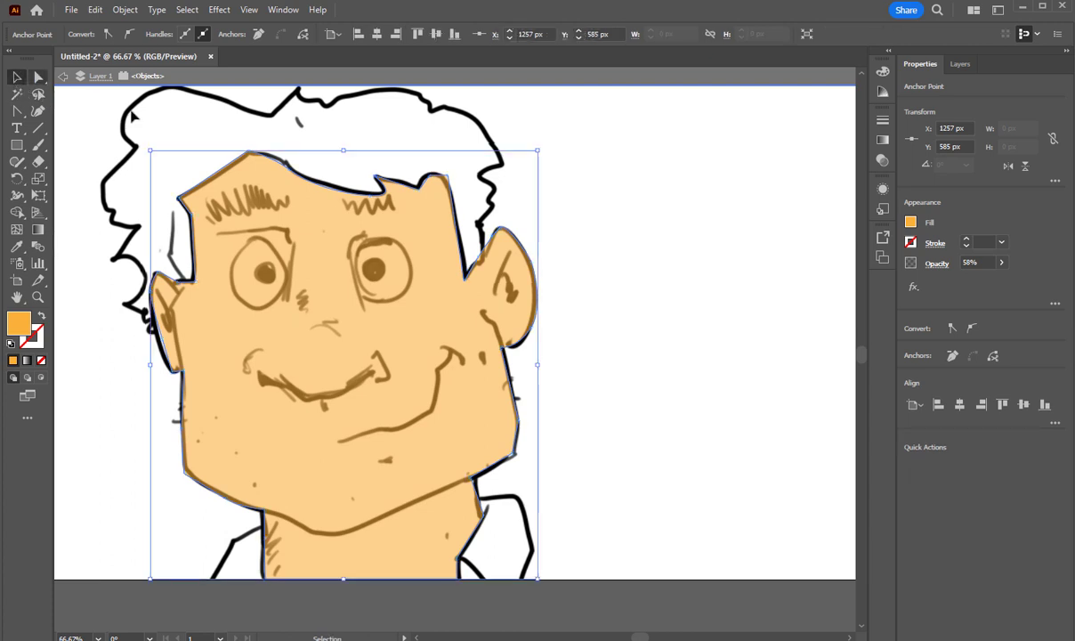
pyautogui.click(909, 243)
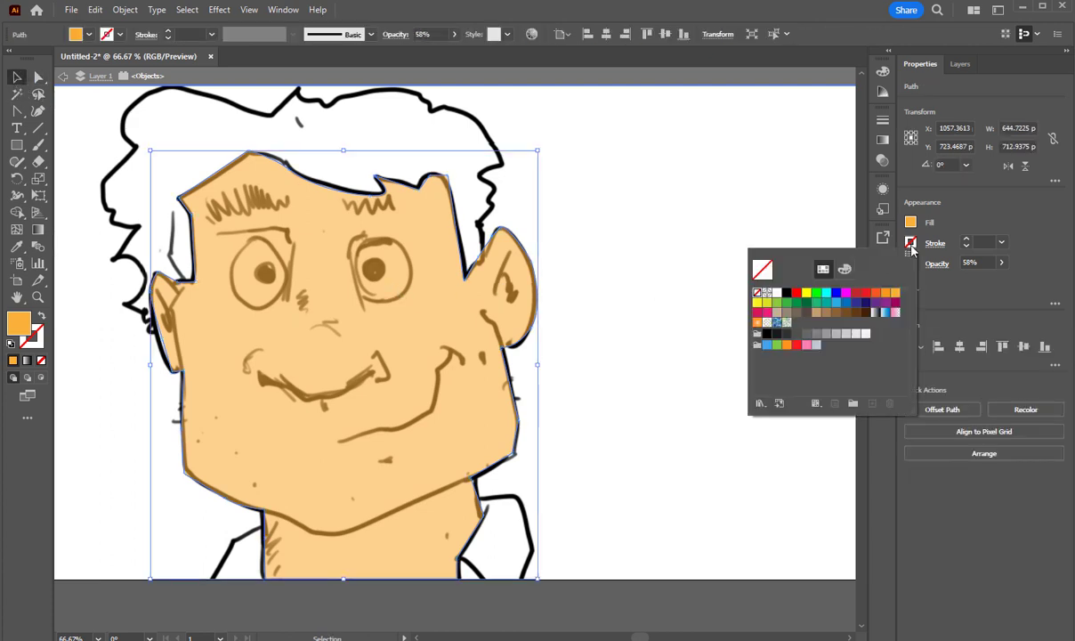
pyautogui.click(786, 293)
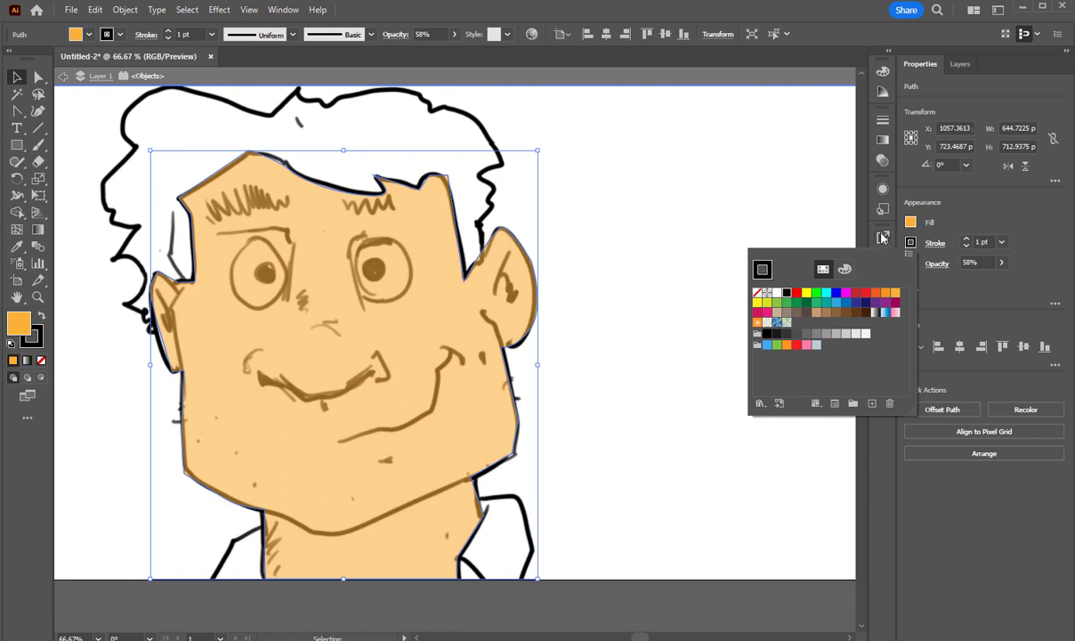
pyautogui.click(995, 214)
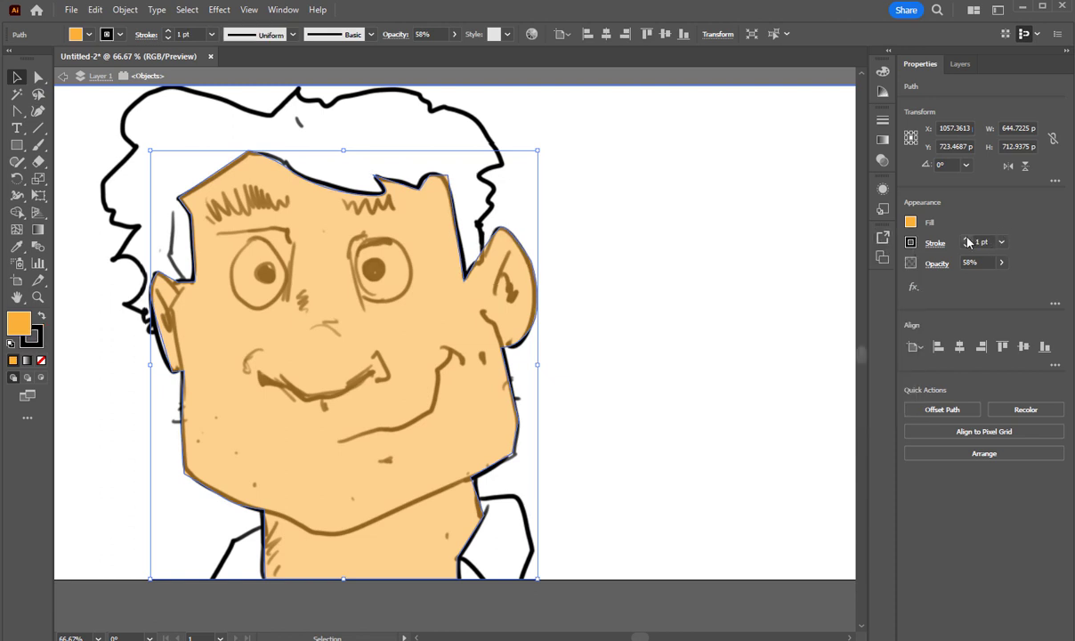
# - Increase the face shape's stroke weight to 14 pt and deselect the shape
pyautogui.click(968, 242)
pyautogui.click(968, 242)
pyautogui.click(968, 242)
pyautogui.click(968, 242)
pyautogui.click(968, 242)
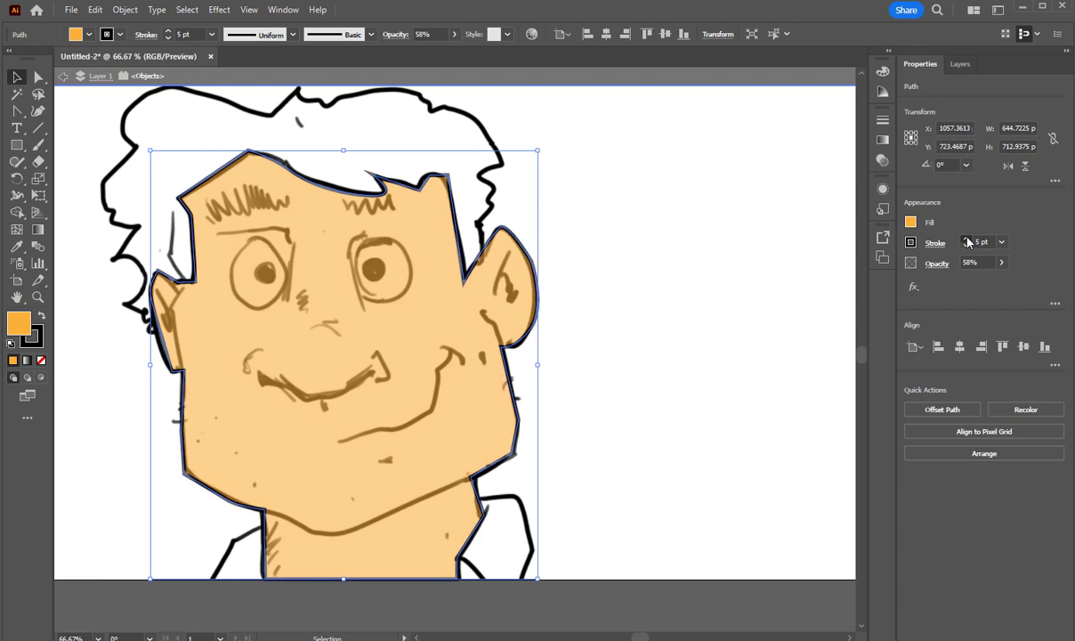
pyautogui.click(968, 242)
pyautogui.click(968, 242)
pyautogui.click(968, 242)
pyautogui.click(968, 242)
pyautogui.click(967, 242)
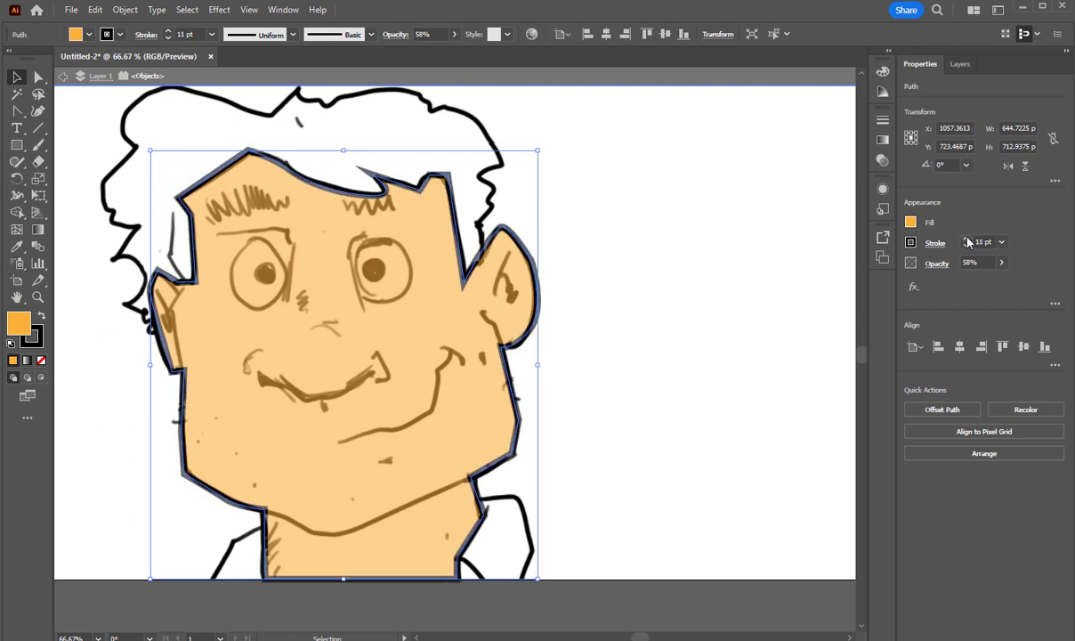
pyautogui.click(968, 242)
pyautogui.click(968, 242)
pyautogui.click(968, 242)
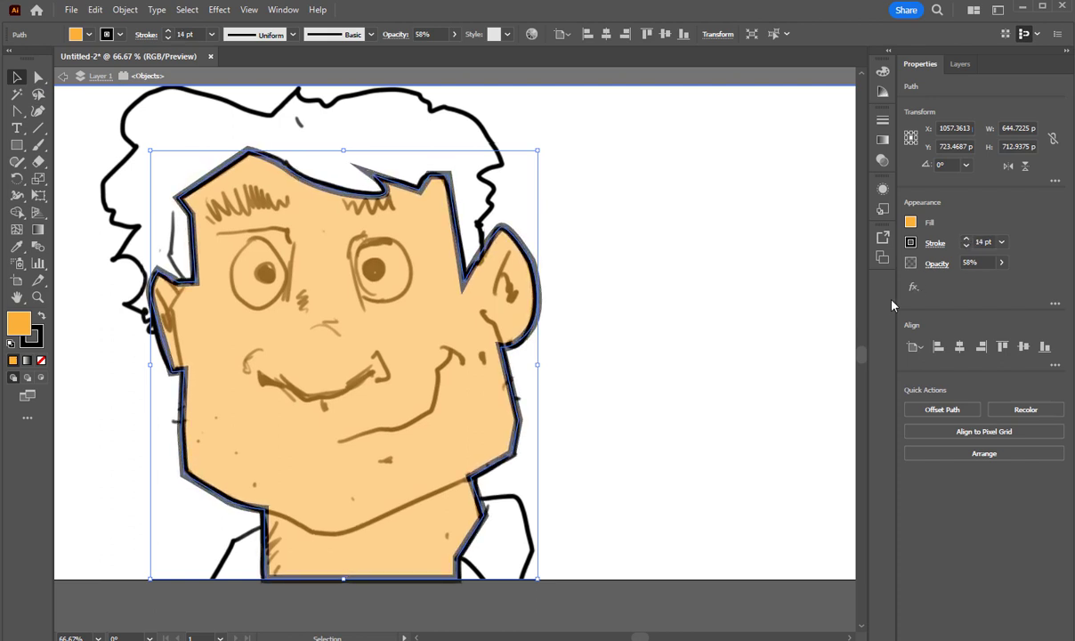
pyautogui.click(768, 387)
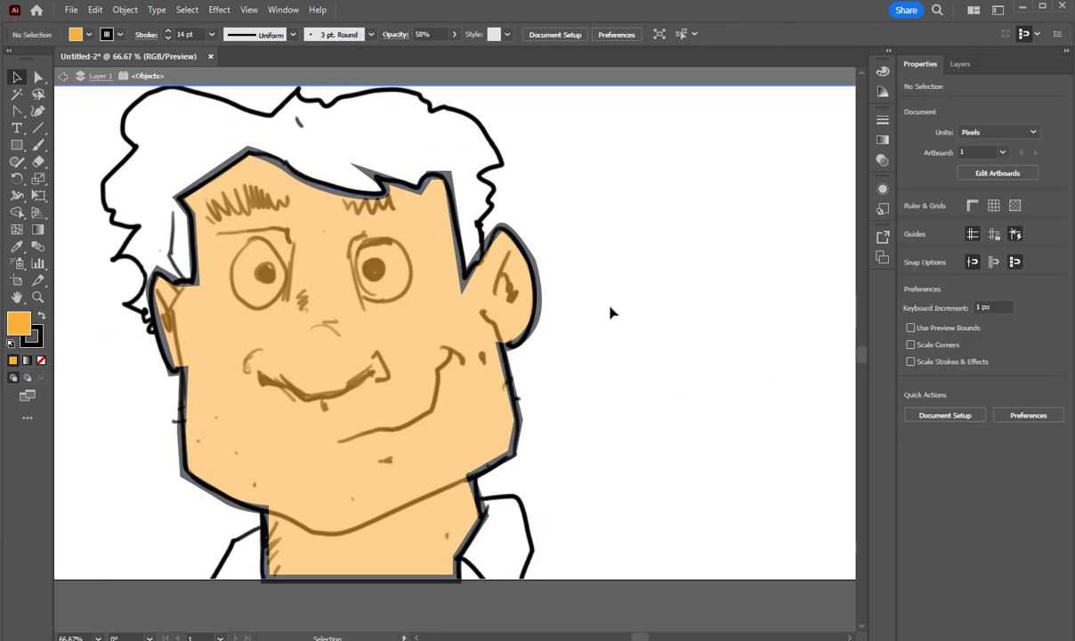
# - Hide the linked sketch image to check the traced face shape alone, and show the sketch again
pyautogui.click(959, 66)
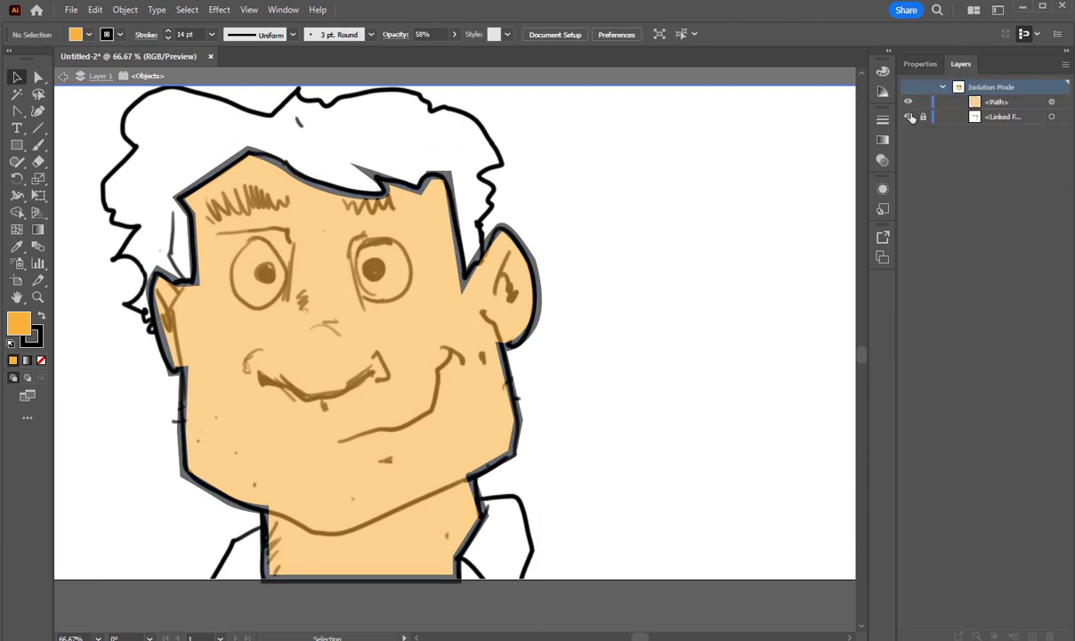
pyautogui.click(909, 116)
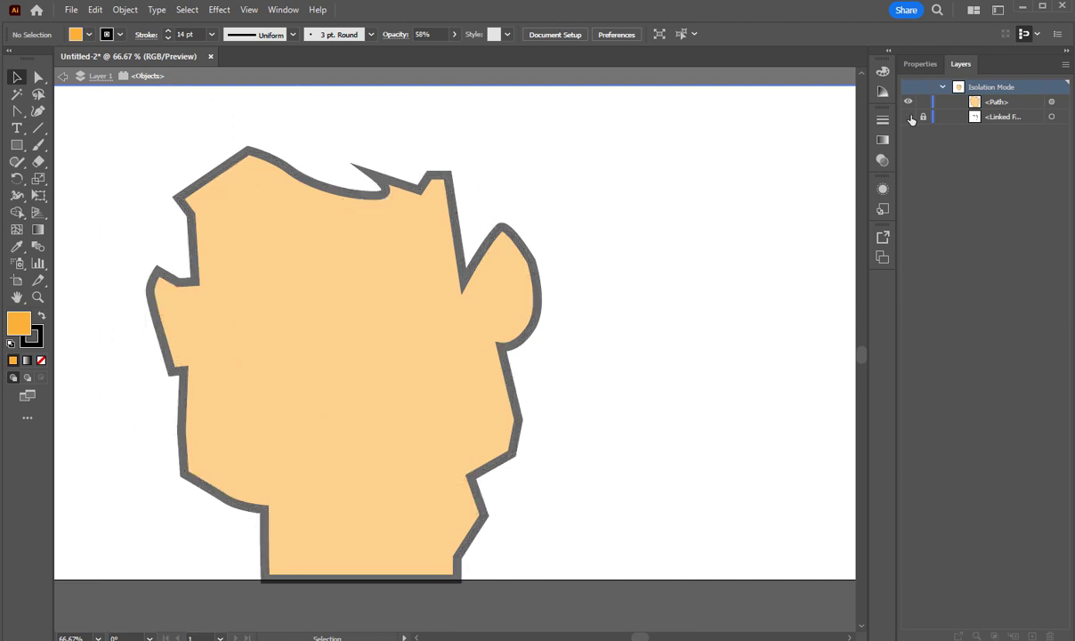
pyautogui.click(908, 117)
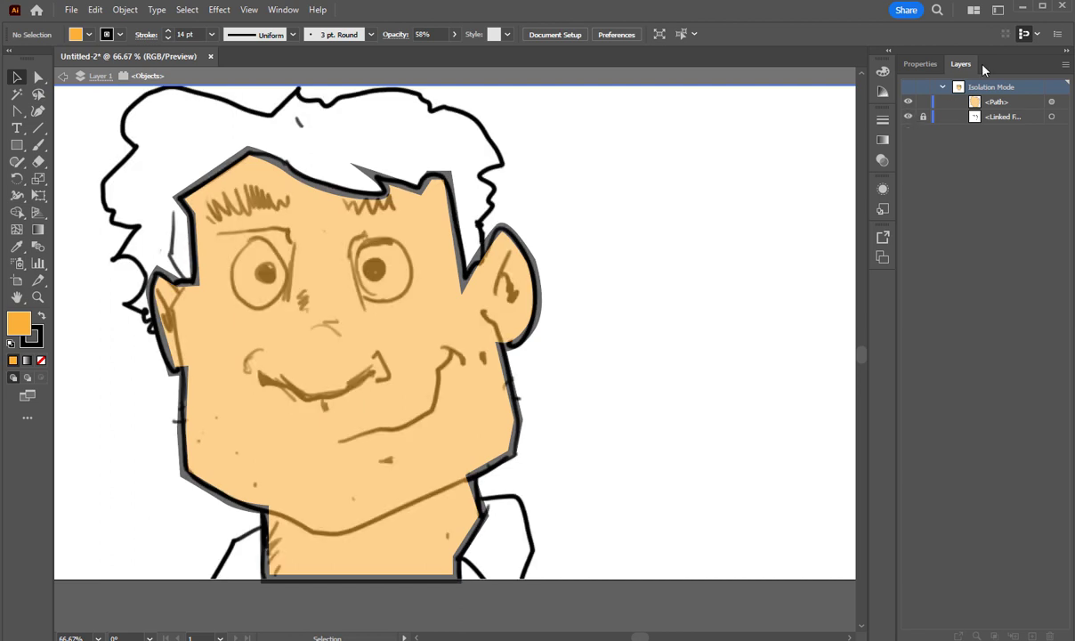
pyautogui.click(919, 65)
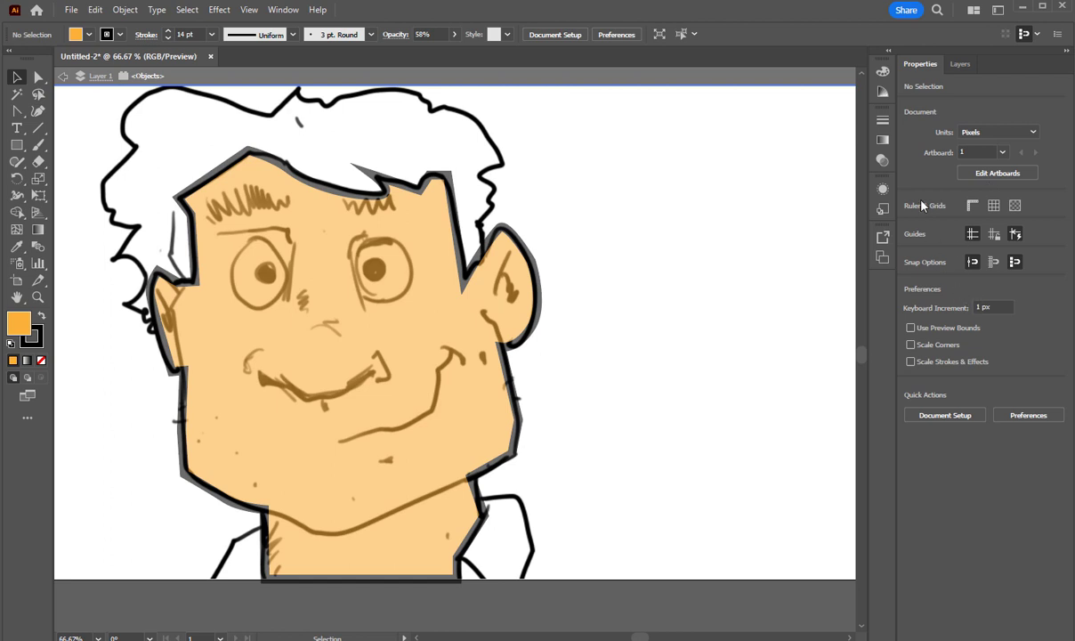
# - Raise the face shape's opacity to 64%
pyautogui.click(428, 297)
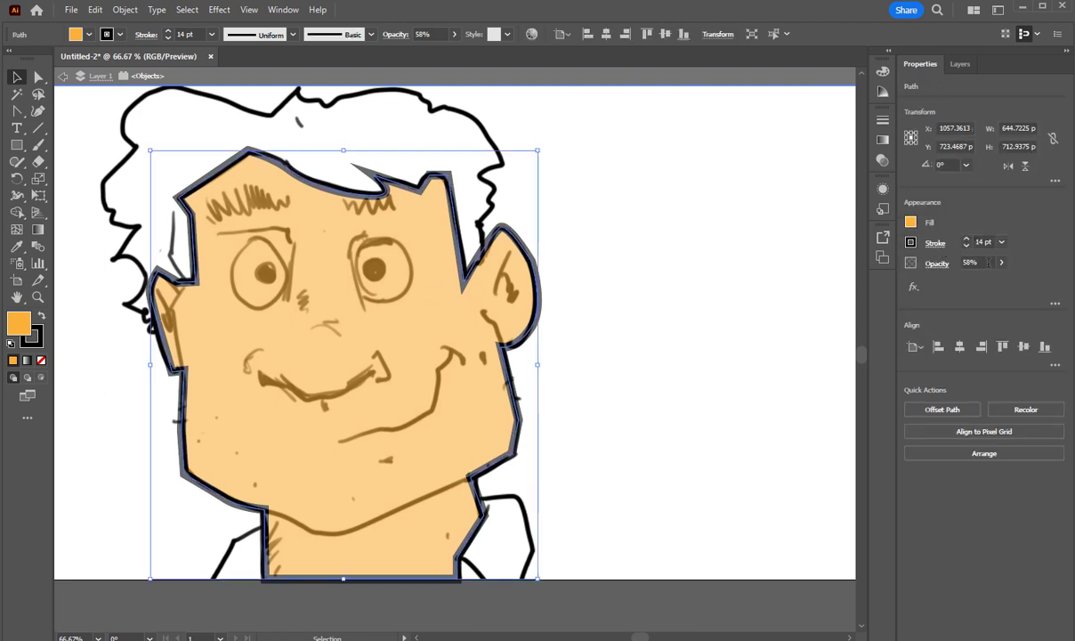
pyautogui.click(1002, 263)
pyautogui.moveTo(977, 282)
pyautogui.mouseDown()
pyautogui.moveTo(1030, 297)
pyautogui.moveTo(968, 293)
pyautogui.moveTo(981, 296)
pyautogui.mouseUp()
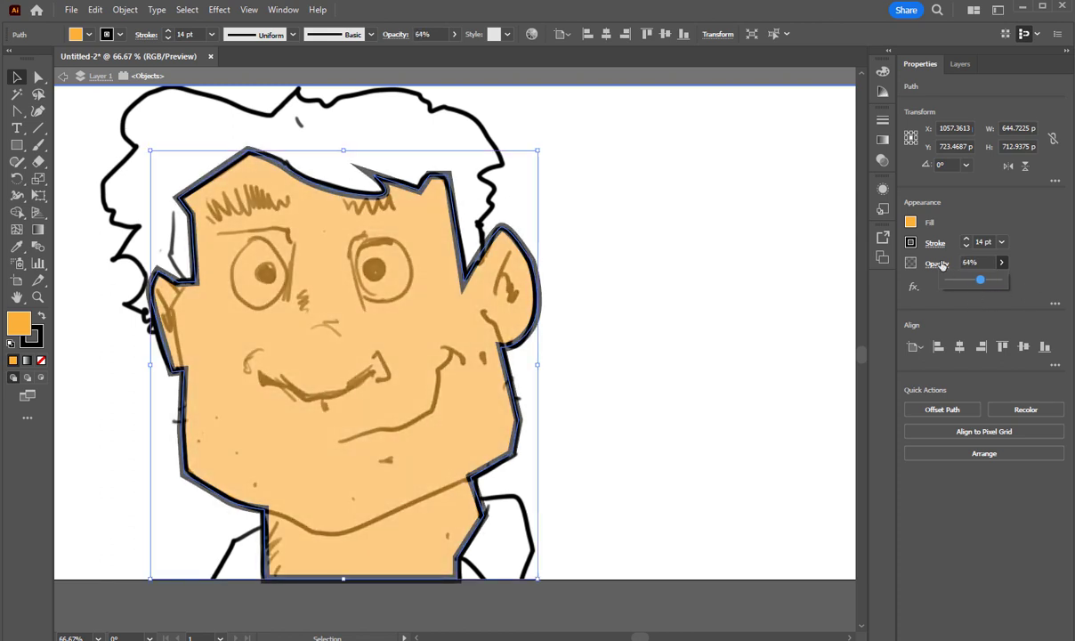
pyautogui.click(1052, 233)
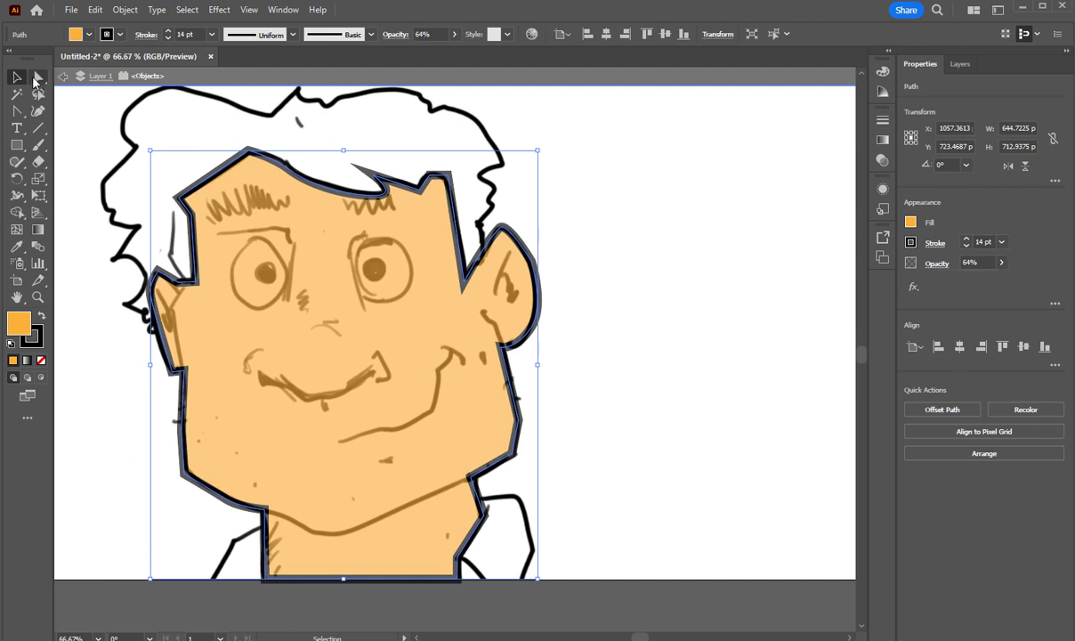
# - Switch back to the Pen tool and set the fill colour to dark brown with the face shape still selected
pyautogui.click(16, 111)
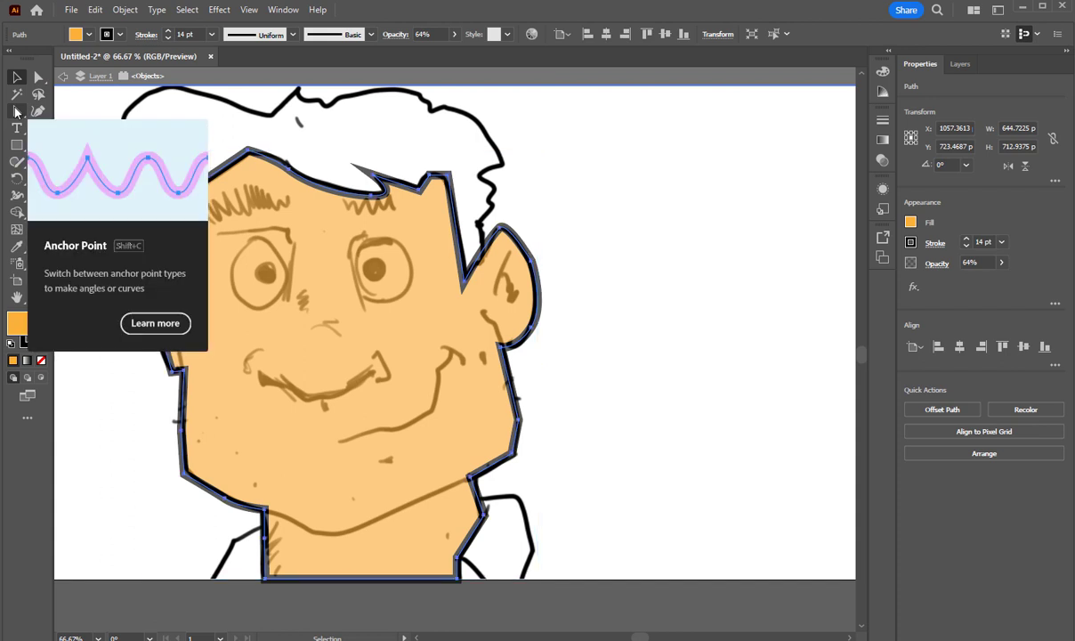
pyautogui.rightClick(15, 111)
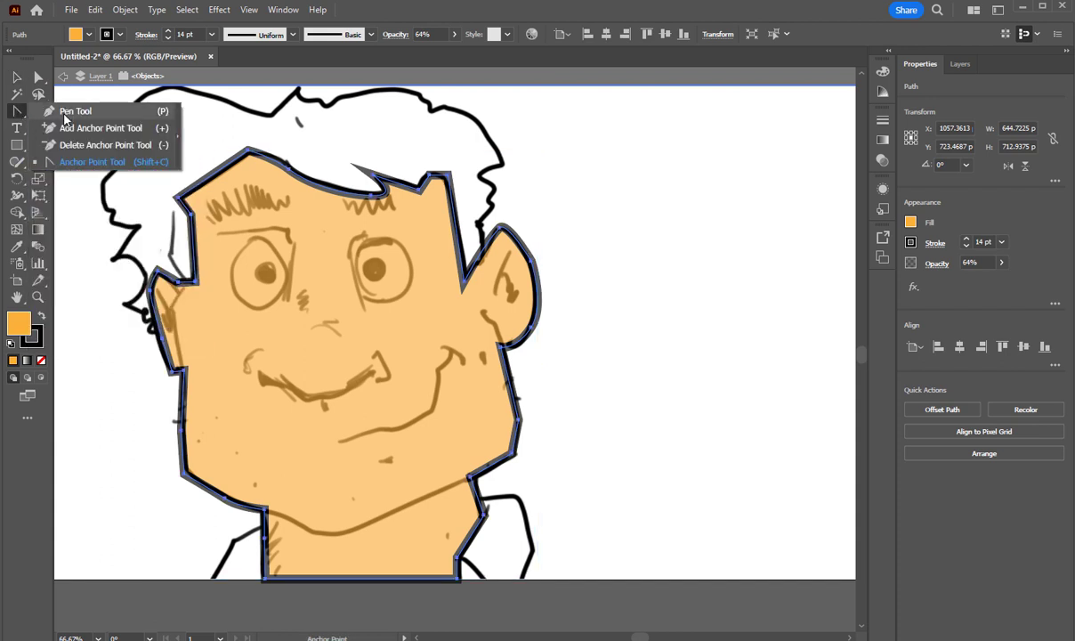
pyautogui.click(71, 112)
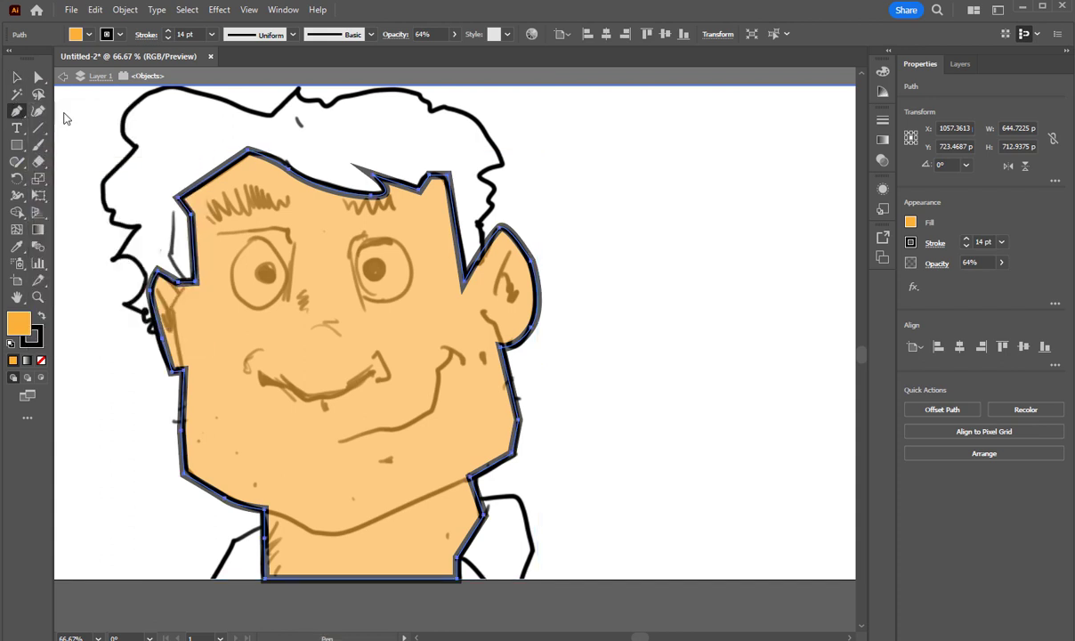
pyautogui.click(76, 34)
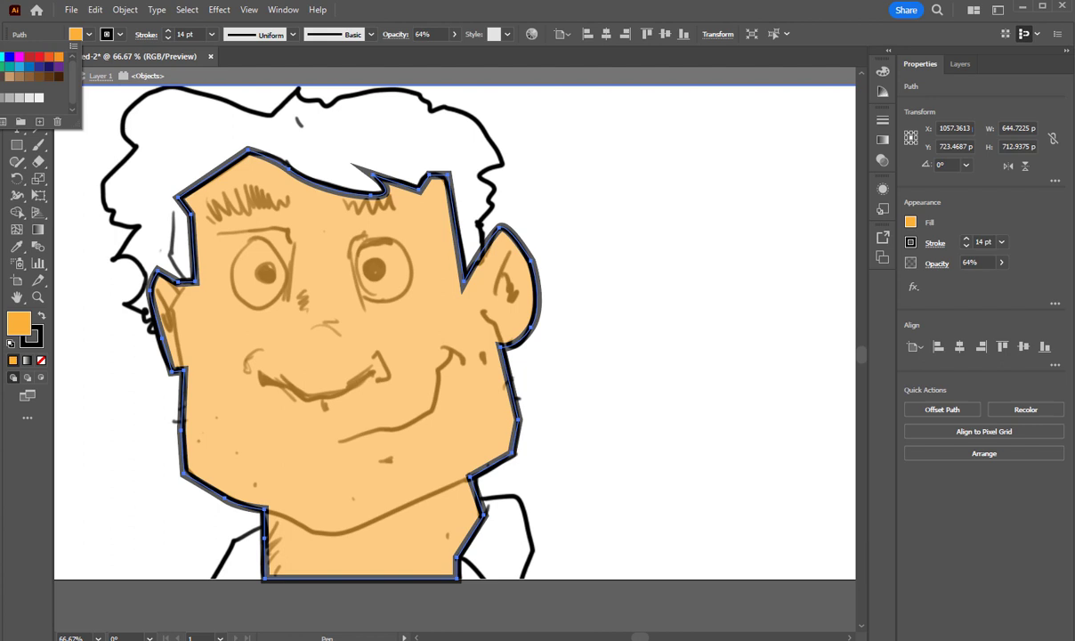
pyautogui.click(49, 76)
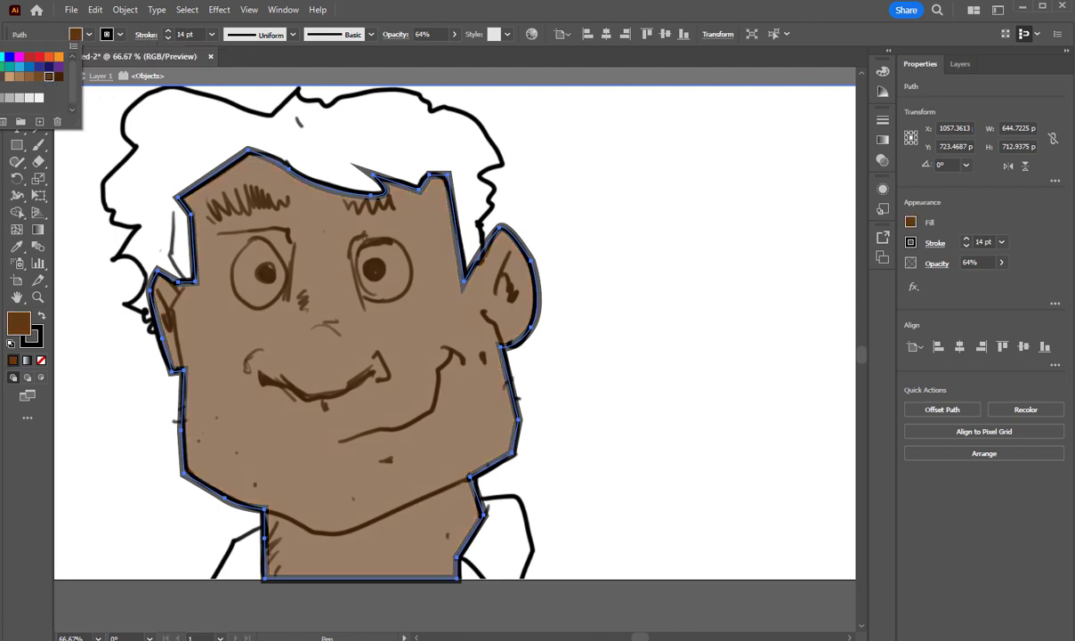
# - Undo the dark brown fill on the face shape and close the swatches
pyautogui.hotkey('ctrl', 'z')
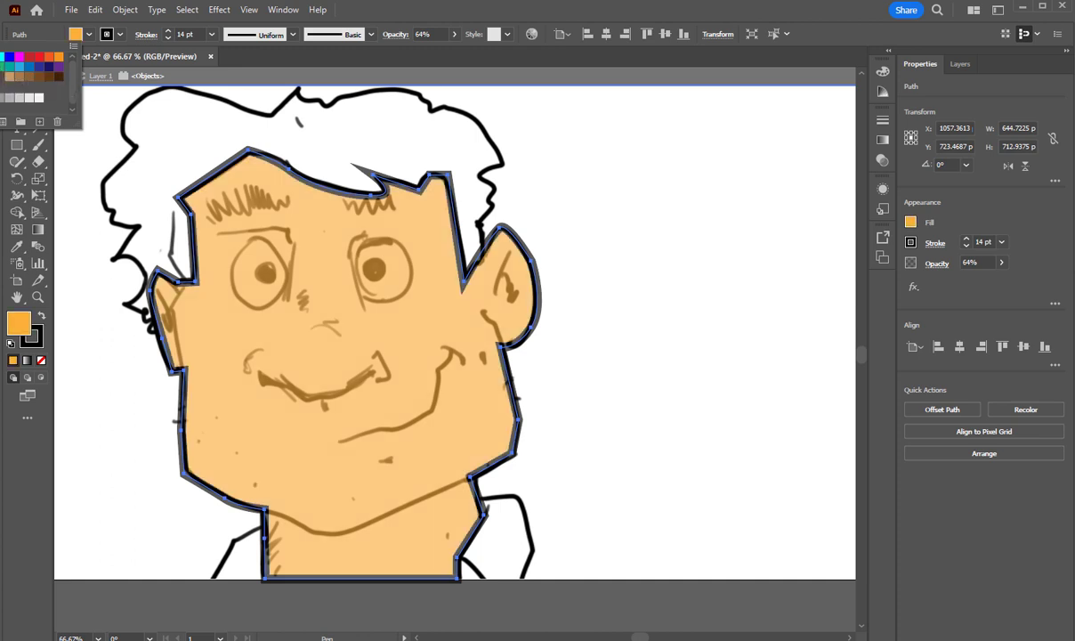
pyautogui.press('Escape')
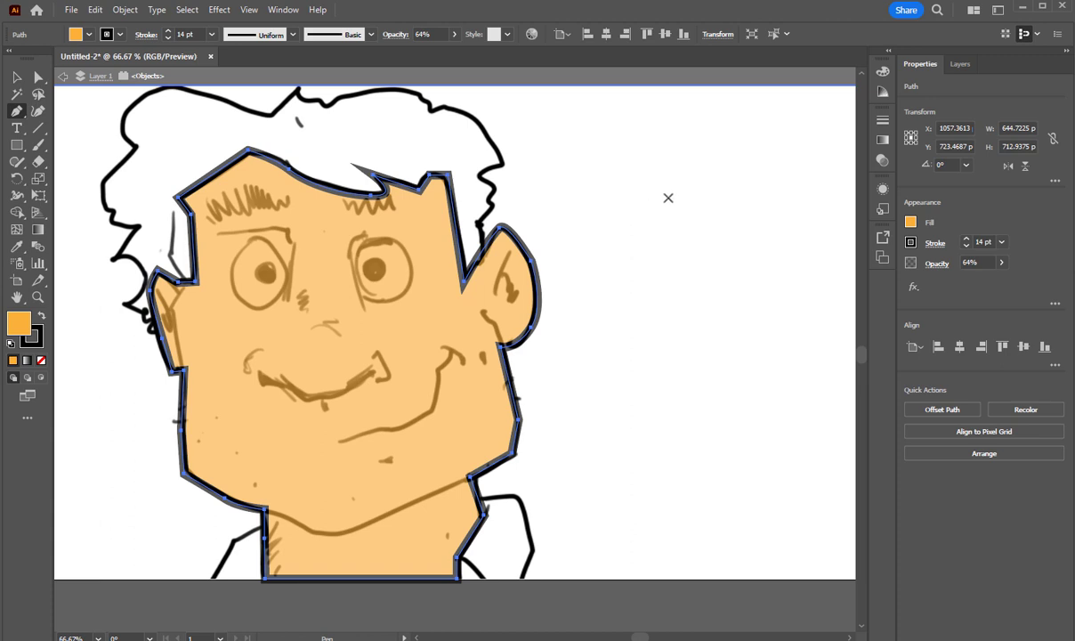
# - Draw a small closed triangle about 58 by 88 px with the Pen tool in the blank area beside the head
pyautogui.click(707, 171)
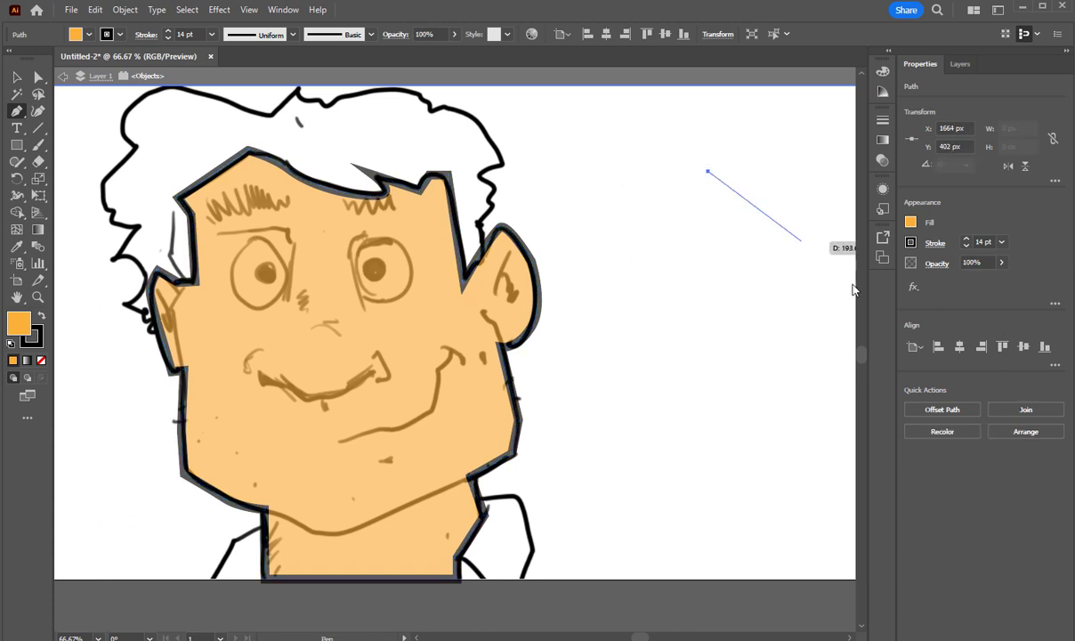
pyautogui.click(711, 224)
pyautogui.click(676, 187)
pyautogui.click(707, 171)
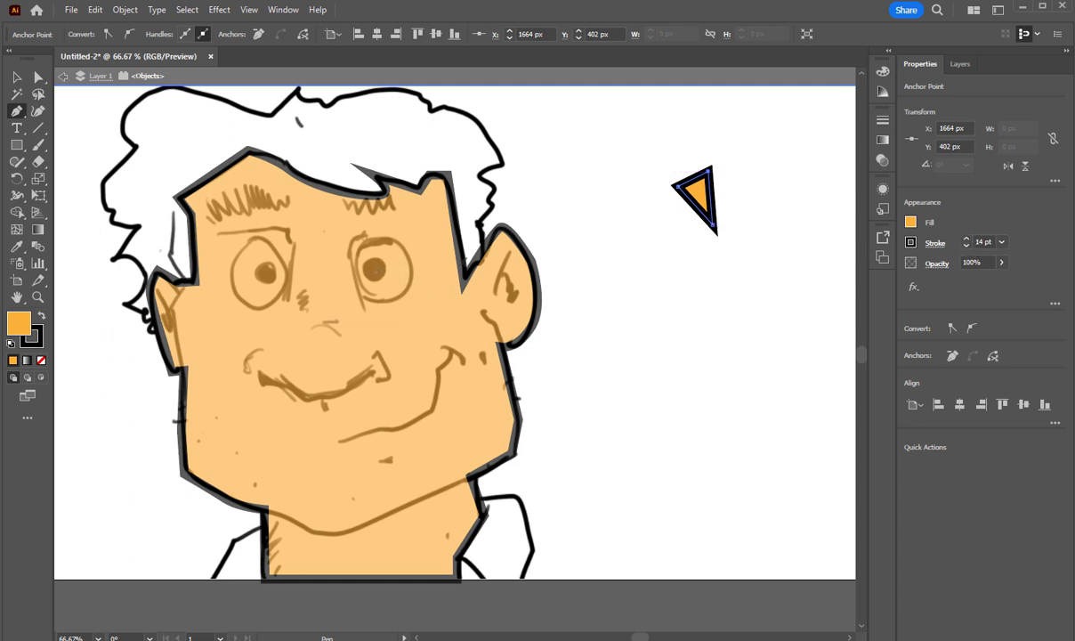
# - Remove the triangle's stroke and set its fill to dark brown
pyautogui.click(910, 242)
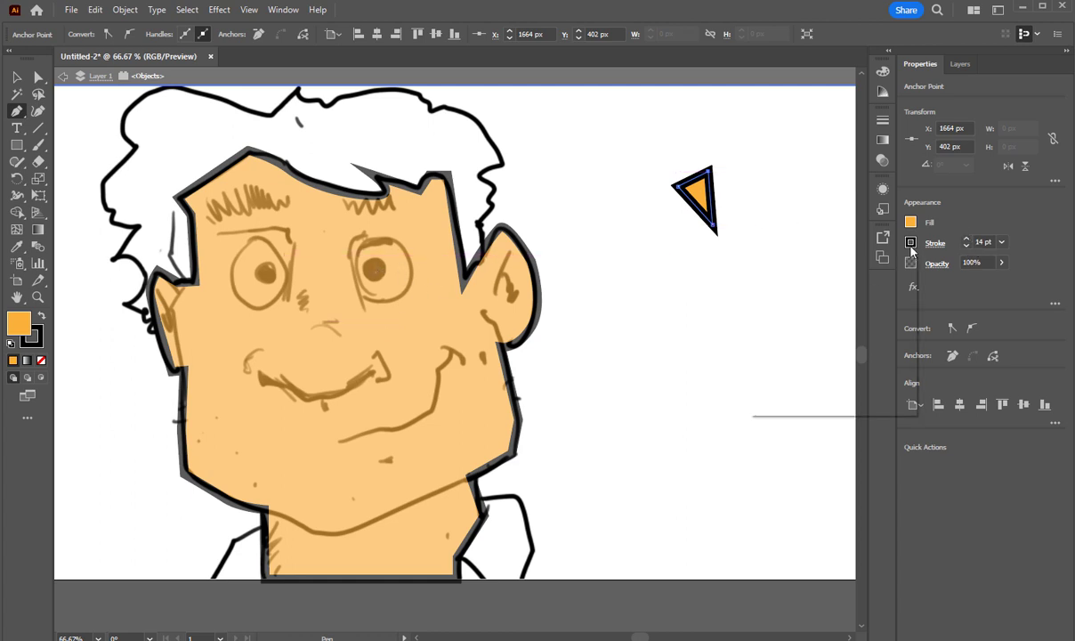
pyautogui.click(758, 291)
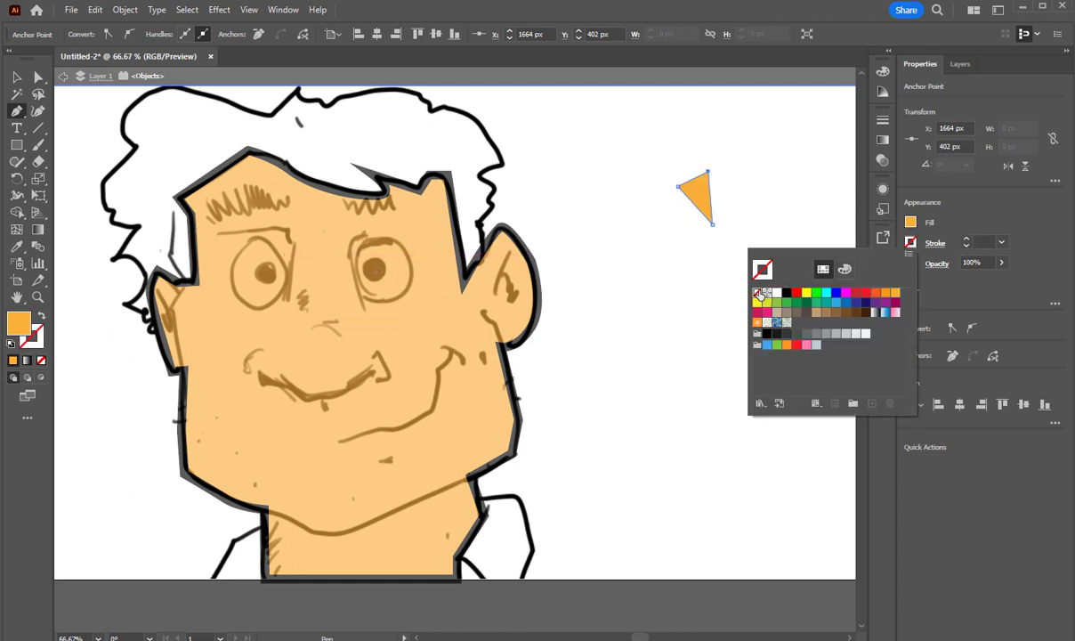
pyautogui.click(866, 314)
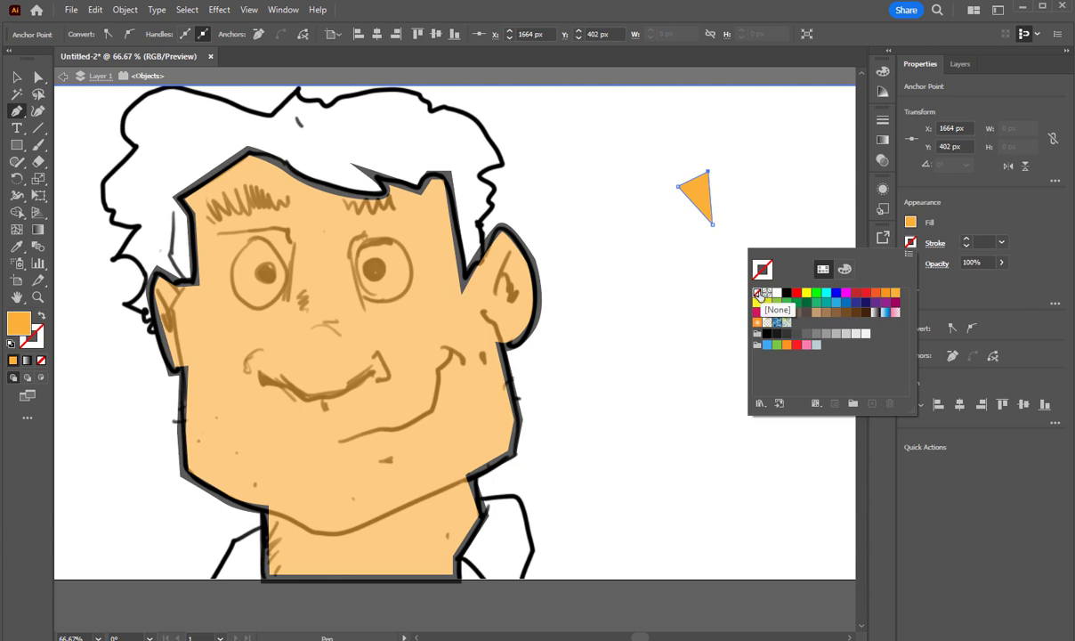
pyautogui.click(911, 228)
pyautogui.click(911, 224)
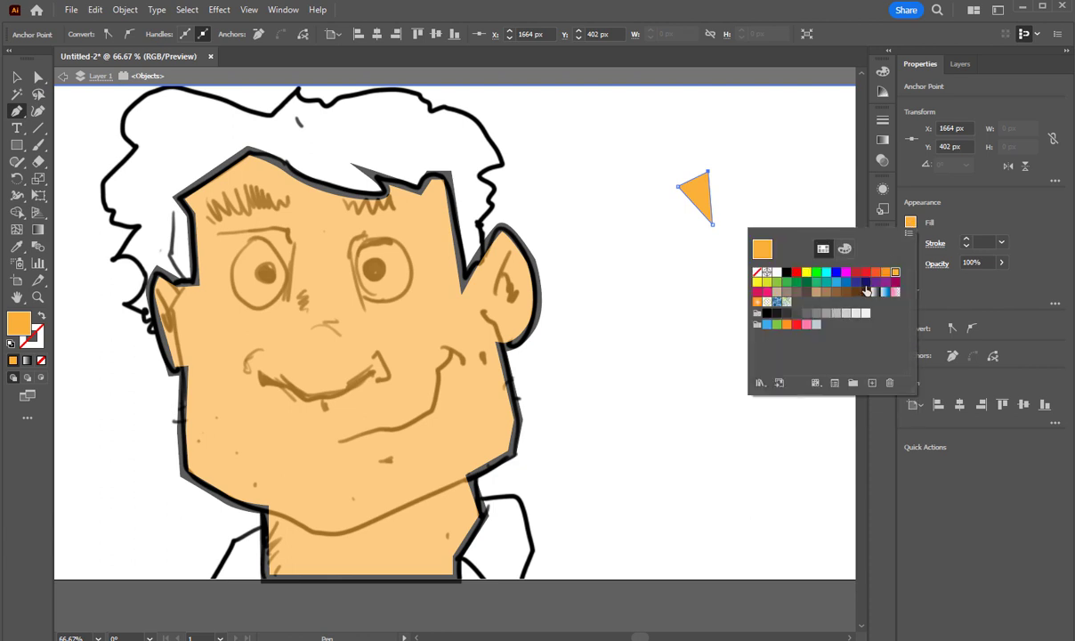
pyautogui.click(856, 292)
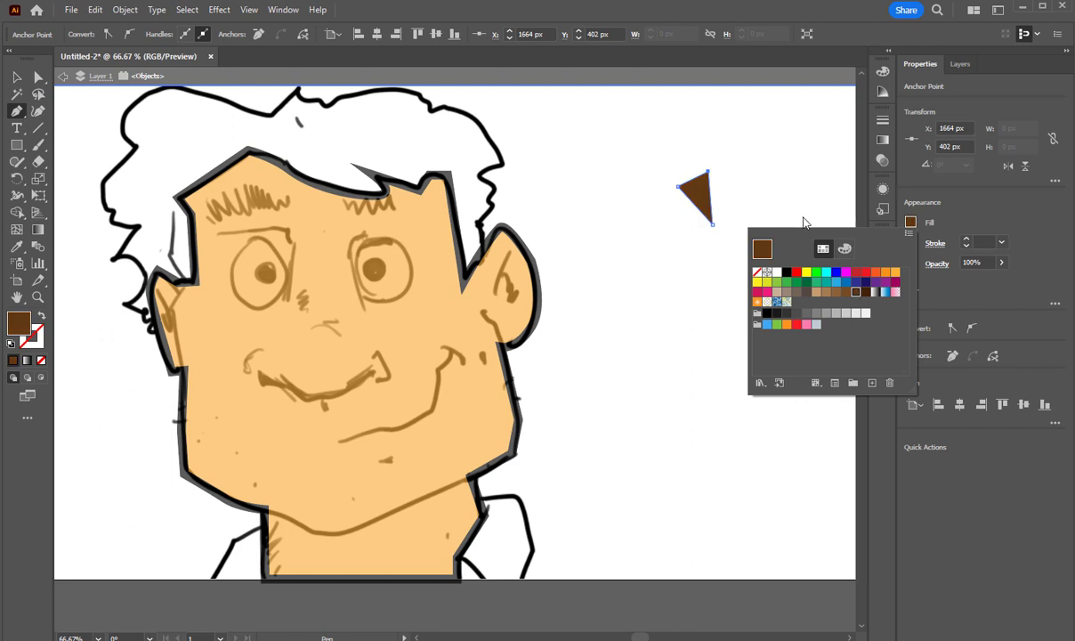
# - Select the small brown triangle beside the head and delete it
pyautogui.click(17, 79)
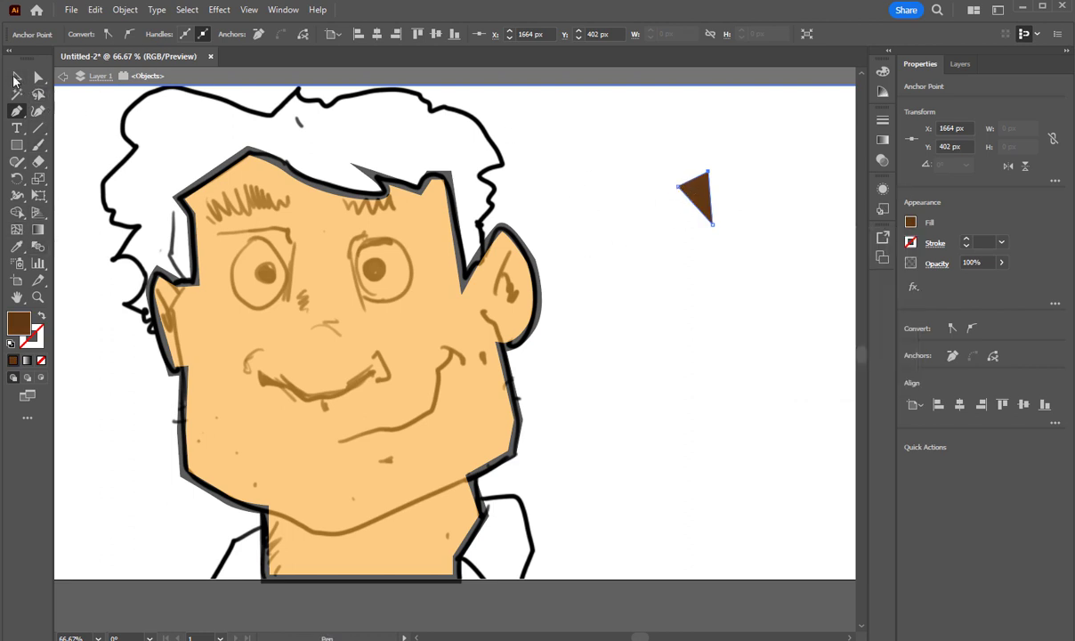
pyautogui.click(12, 79)
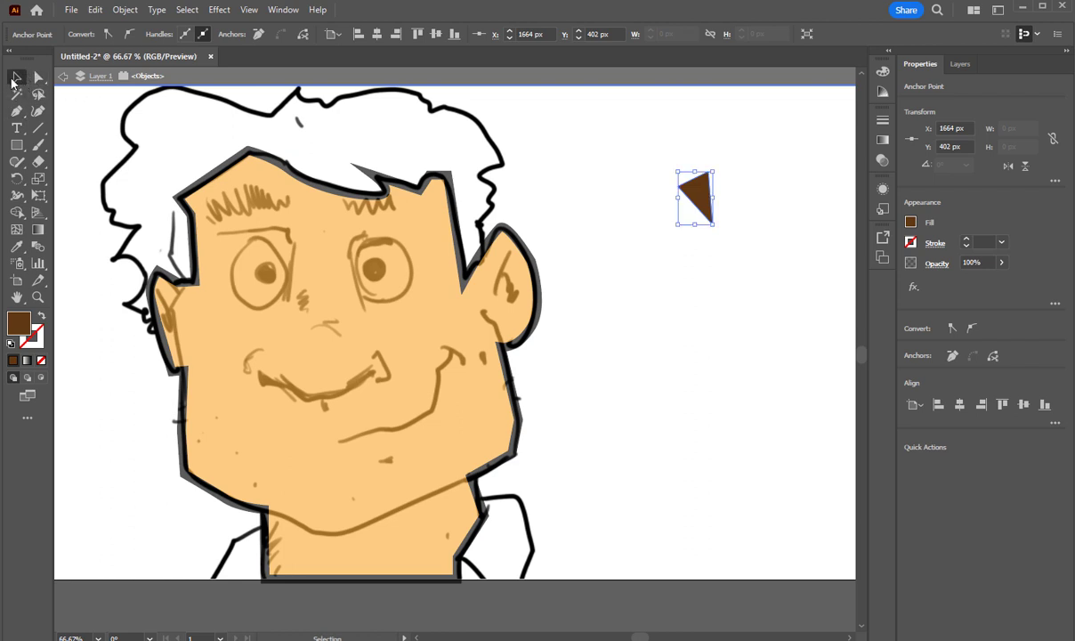
pyautogui.click(702, 191)
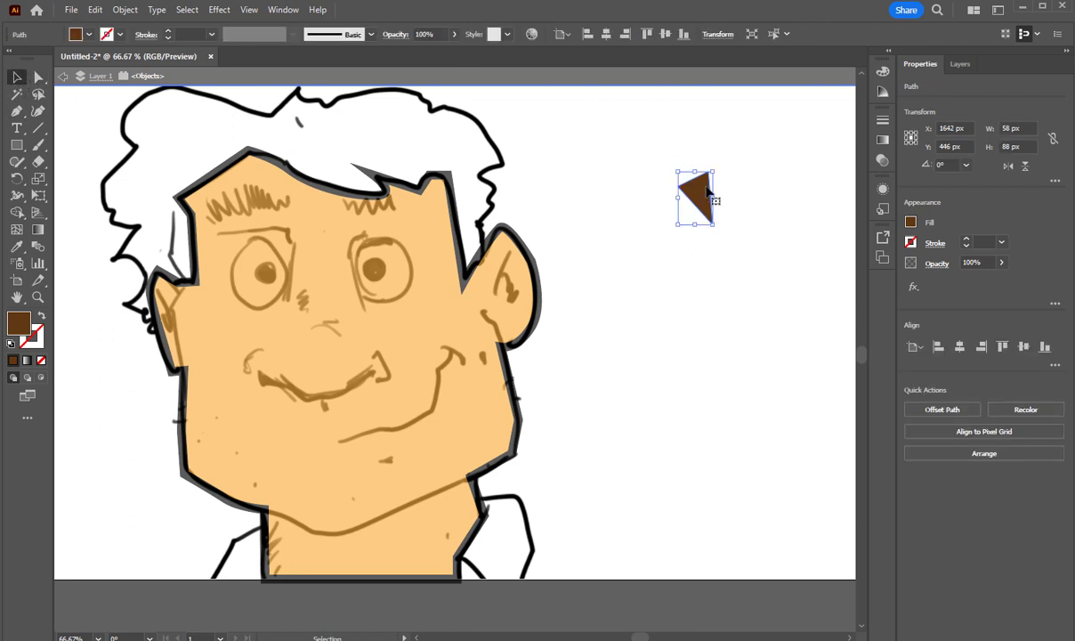
pyautogui.press('Delete')
# - Start the brown hair shape with the Pen tool at the left ear, tracing up the sideburn to the forehead's peak
pyautogui.click(961, 64)
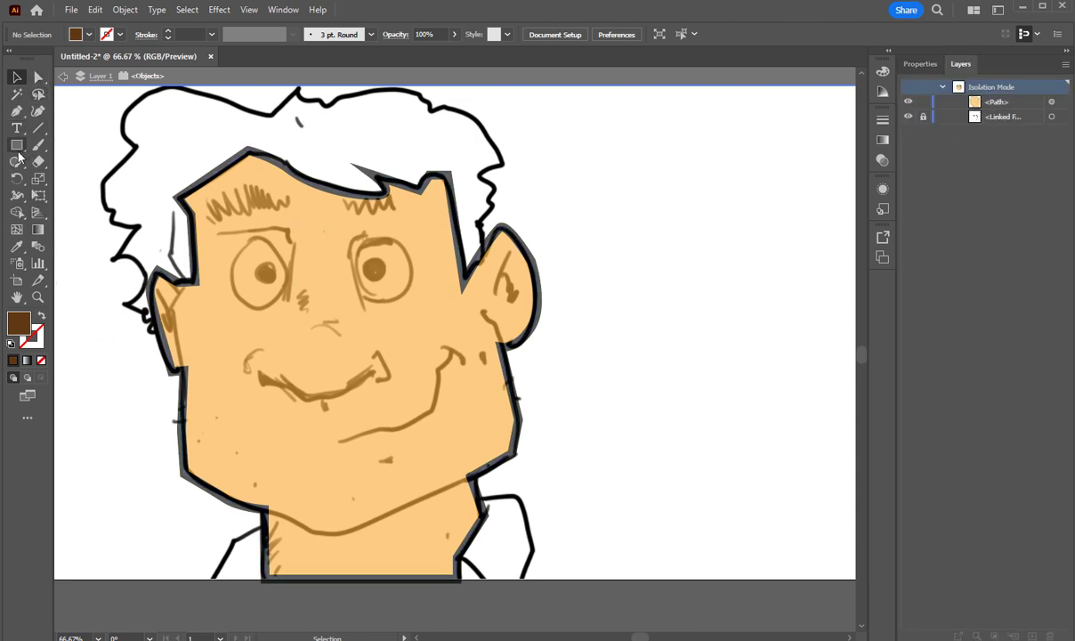
pyautogui.click(16, 110)
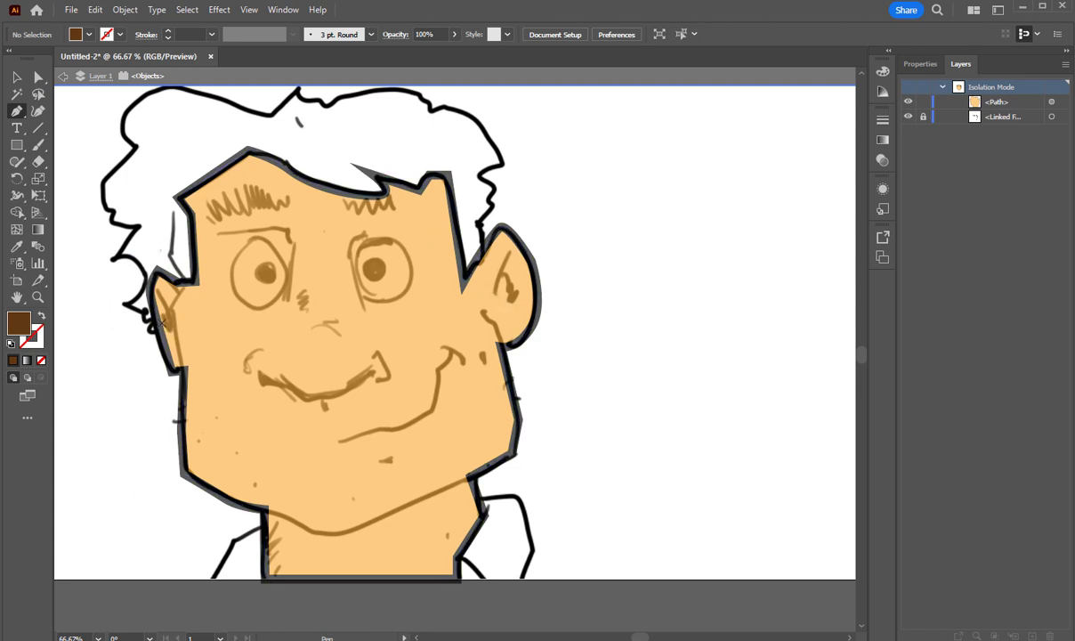
pyautogui.click(176, 333)
pyautogui.click(168, 301)
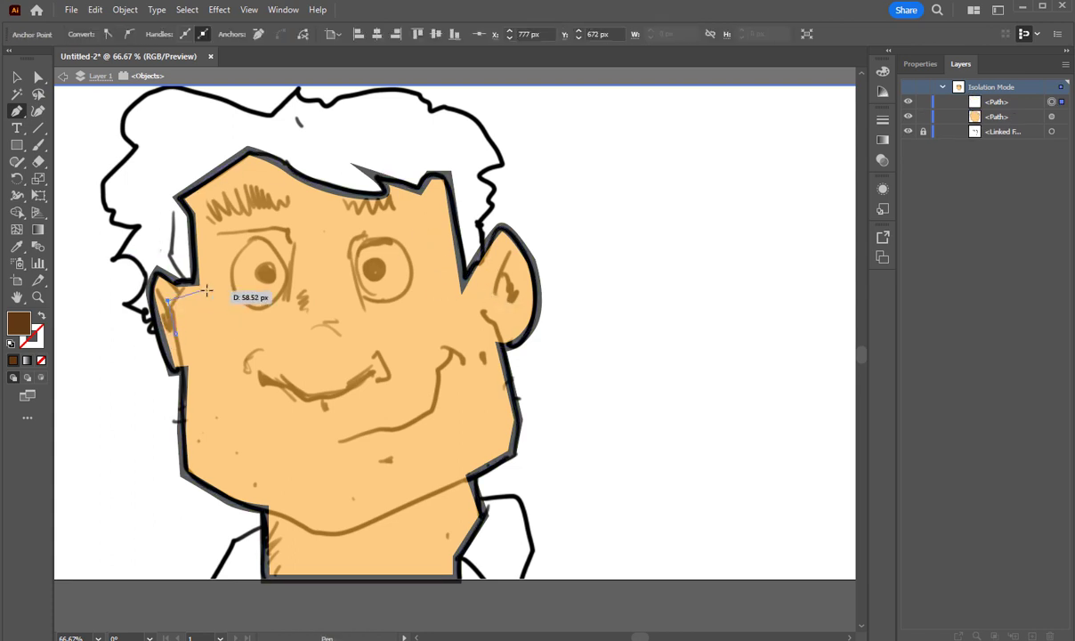
pyautogui.click(207, 290)
pyautogui.click(207, 254)
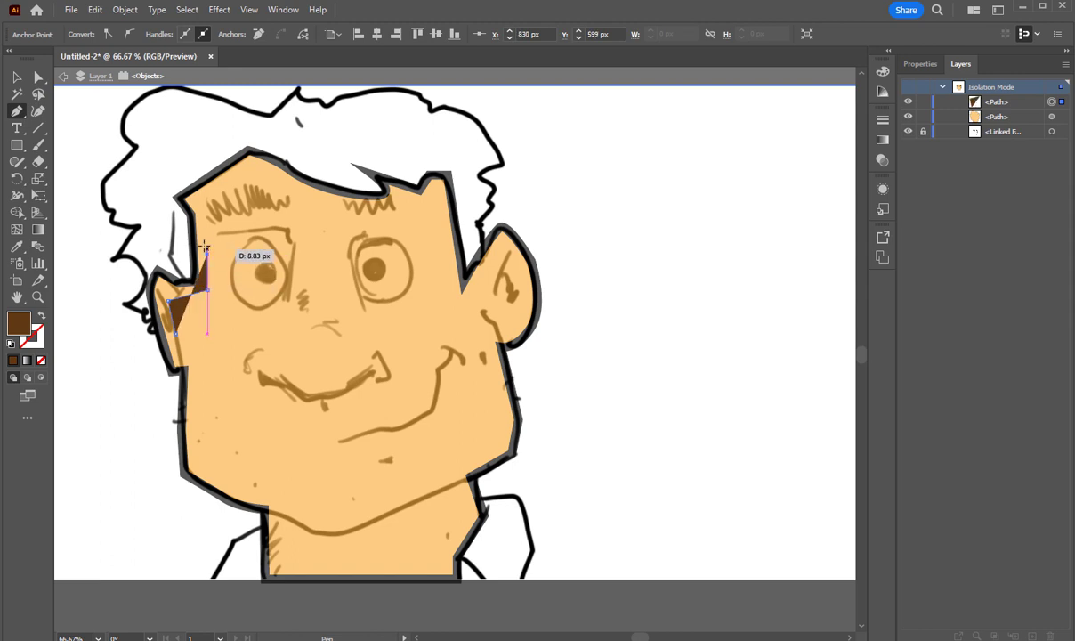
pyautogui.click(200, 199)
pyautogui.click(251, 166)
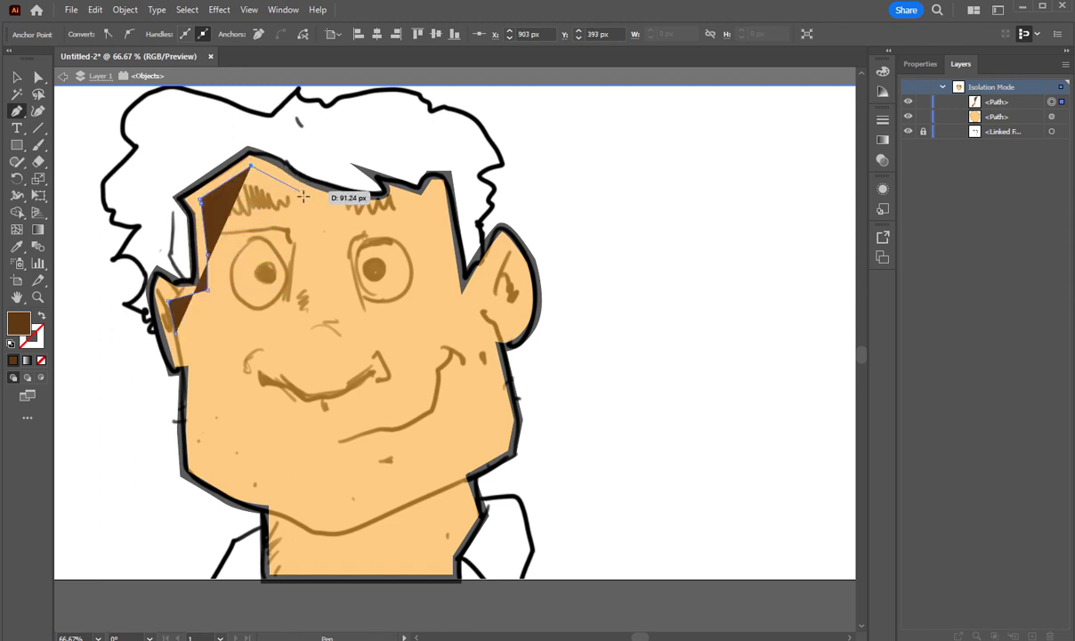
# - Continue the hair path along the forehead hairline and down the inner edge of the right sideburn
pyautogui.click(319, 206)
pyautogui.click(366, 209)
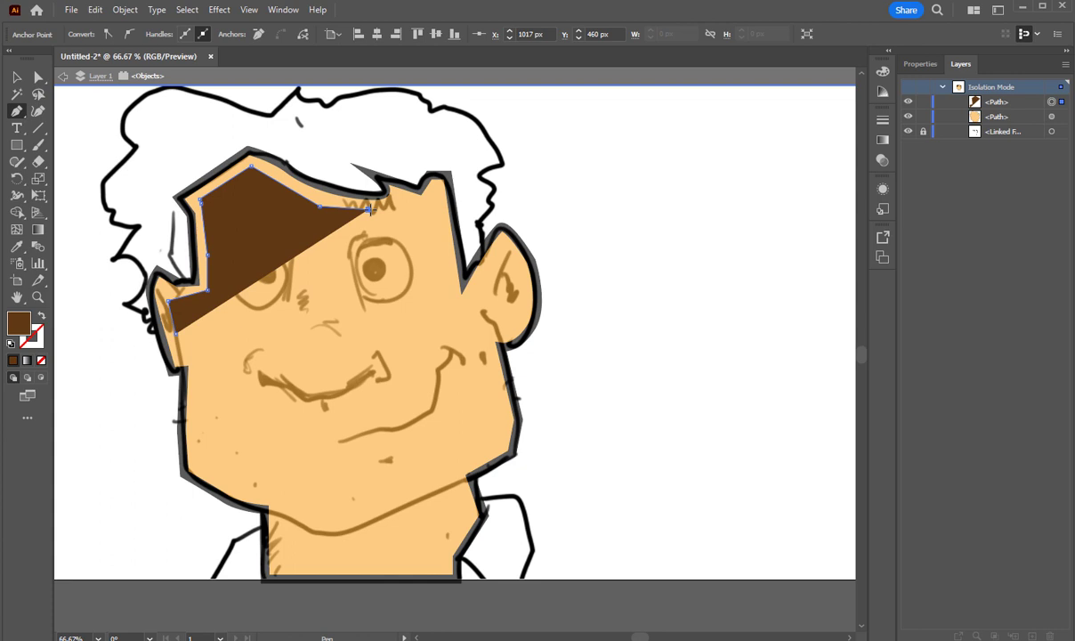
pyautogui.click(407, 196)
pyautogui.click(417, 213)
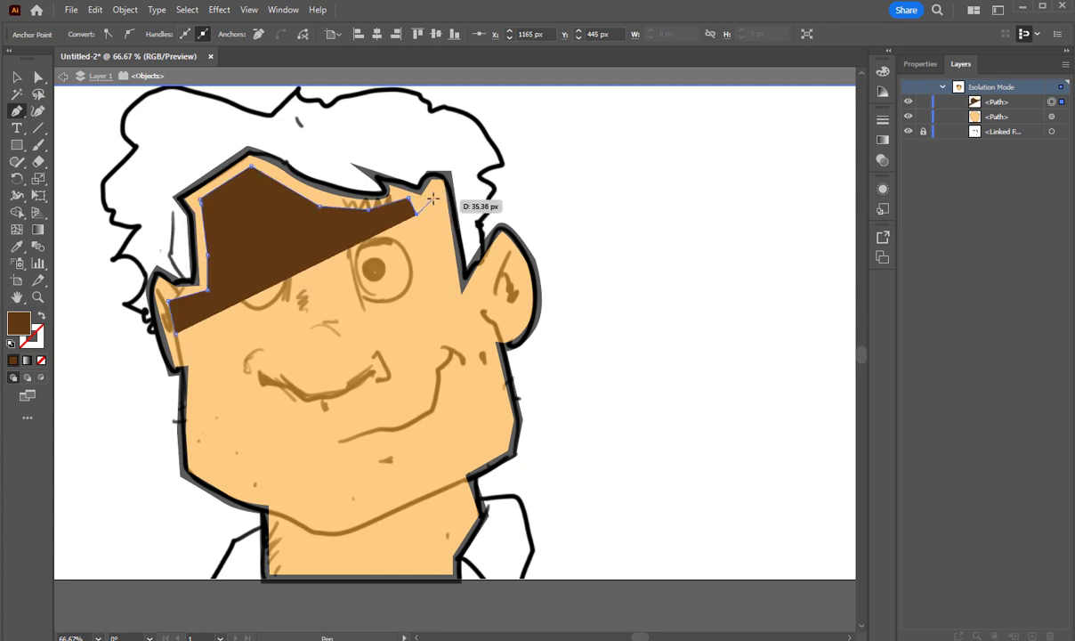
pyautogui.click(435, 193)
pyautogui.click(449, 293)
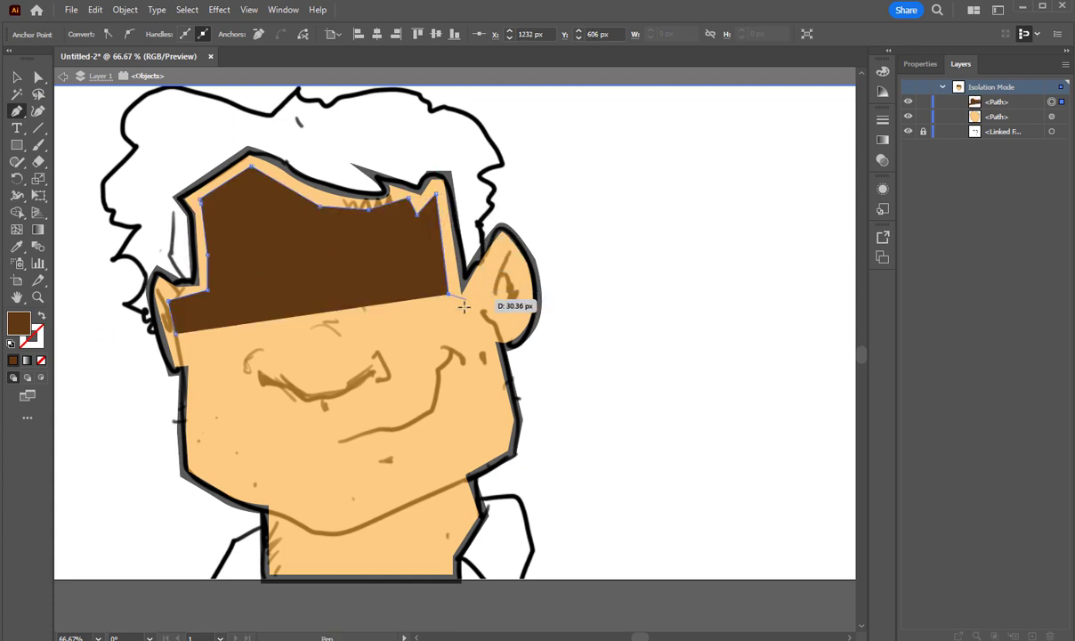
# - Trace the hair path around the right sideburn's tip and up the jagged right edge of the hair
pyautogui.click(463, 305)
pyautogui.click(487, 260)
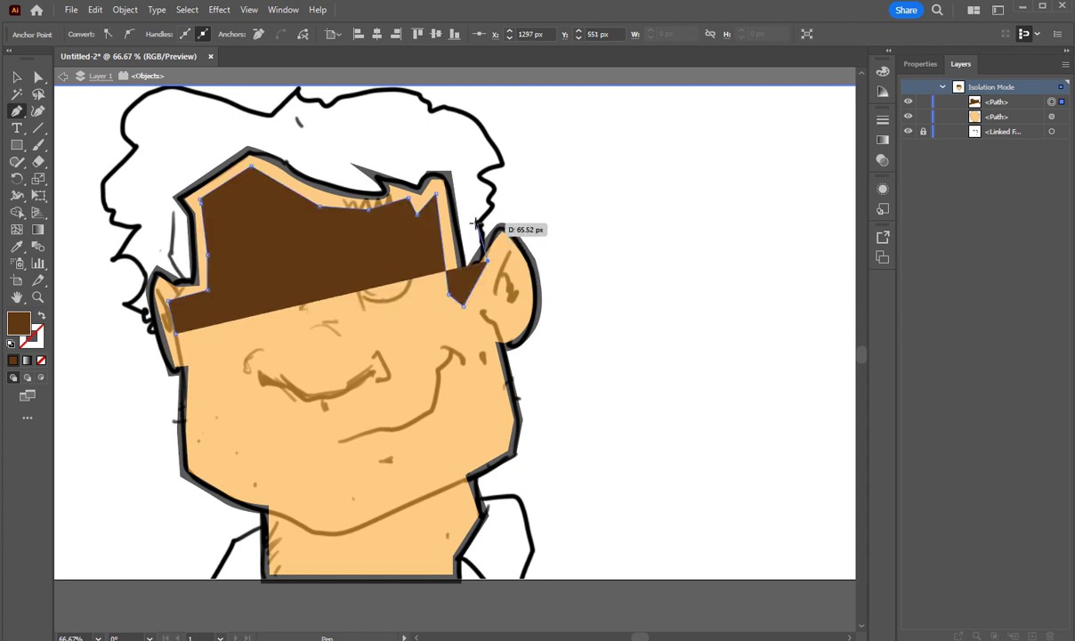
pyautogui.click(475, 221)
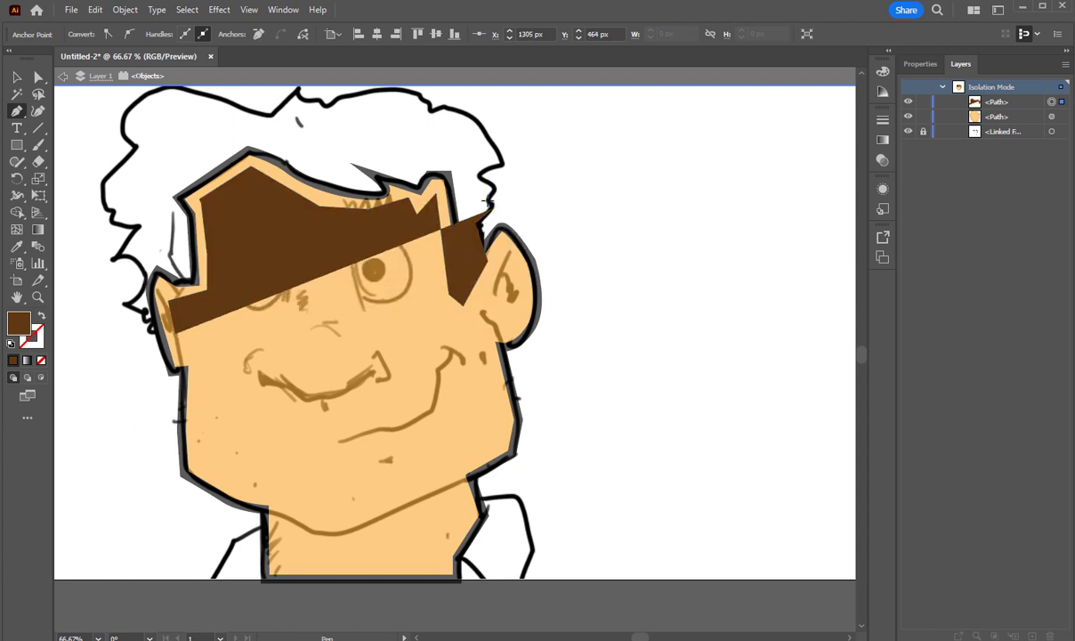
pyautogui.click(492, 187)
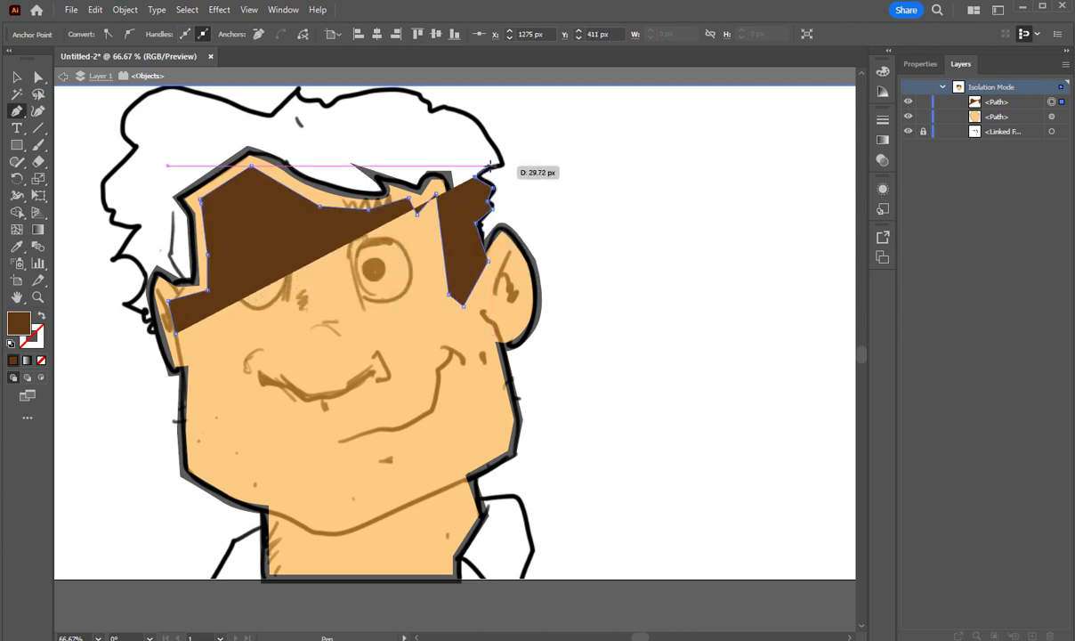
pyautogui.click(499, 165)
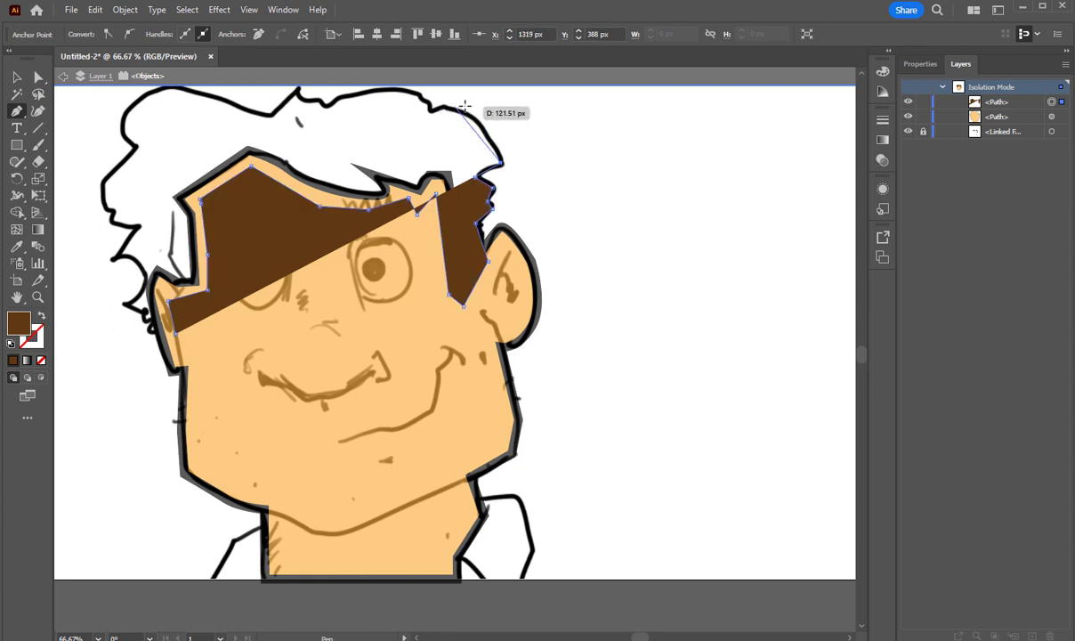
# - Continue the hair path across the top outline of the hair to its upper-left bulge
pyautogui.click(478, 134)
pyautogui.moveTo(430, 105); pyautogui.dragTo(161, 89)
pyautogui.click(119, 123)
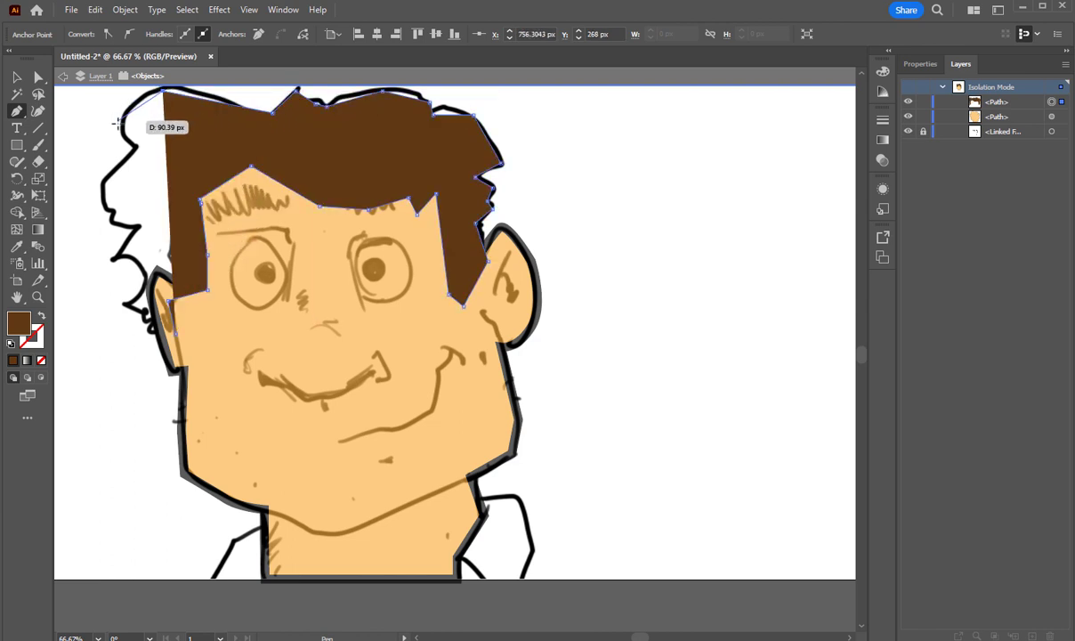
# - Trace the jagged left edge of the hair, close the path at its starting anchor, and deselect the shape
pyautogui.moveTo(133, 142); pyautogui.dragTo(121, 158)
pyautogui.moveTo(103, 181); pyautogui.dragTo(105, 182)
pyautogui.moveTo(109, 215); pyautogui.dragTo(142, 268)
pyautogui.moveTo(124, 305); pyautogui.dragTo(176, 331)
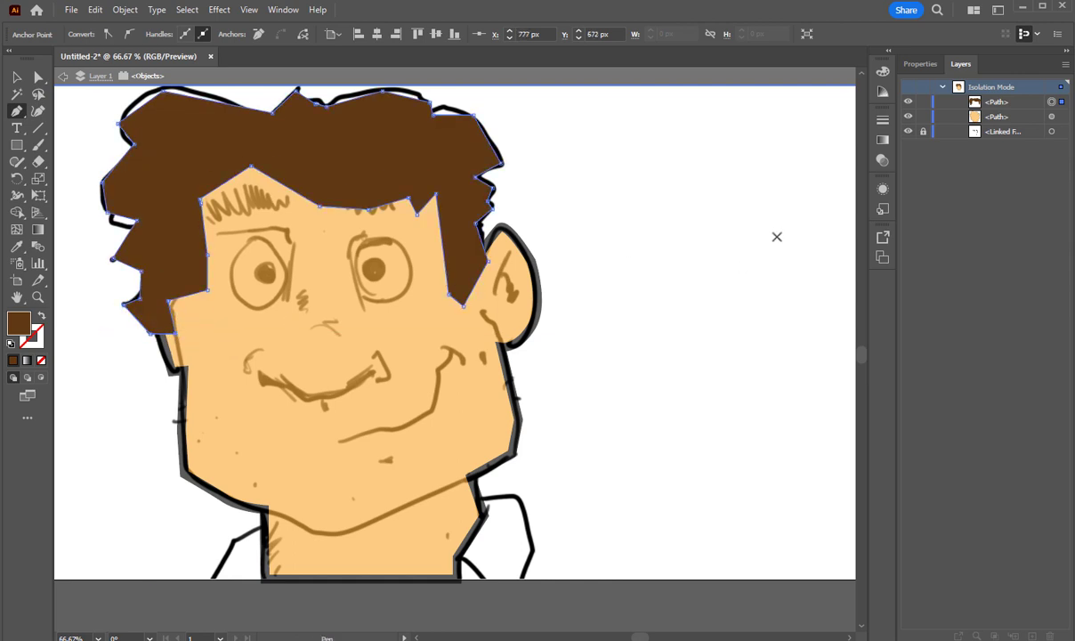
pyautogui.click(16, 79)
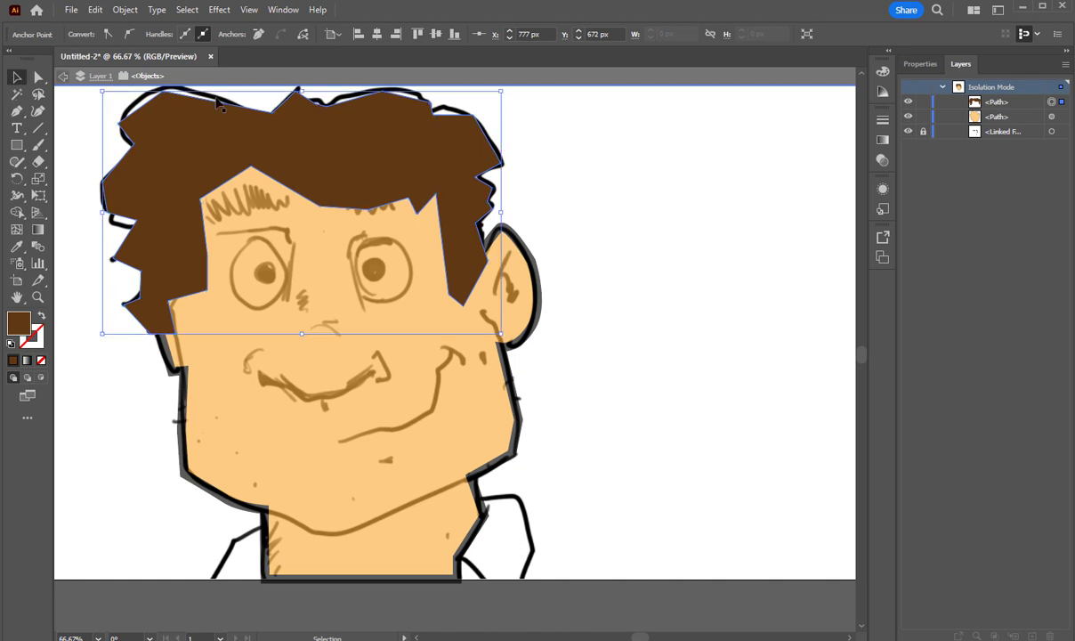
pyautogui.click(669, 314)
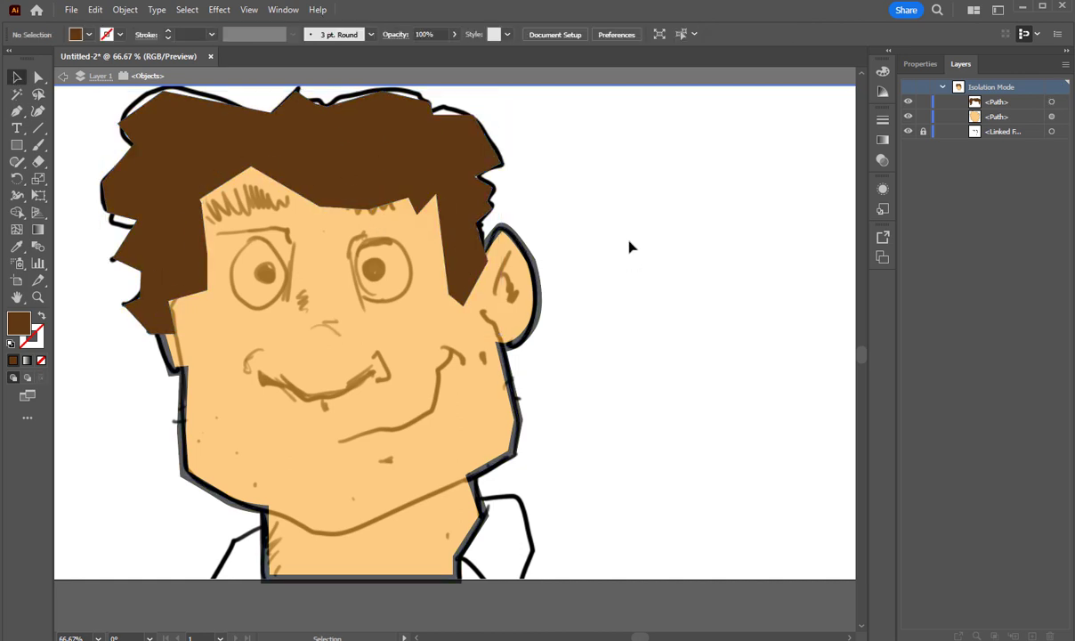
# - Select the face shape and raise its opacity to 100%
pyautogui.scroll(1, 628, 244)
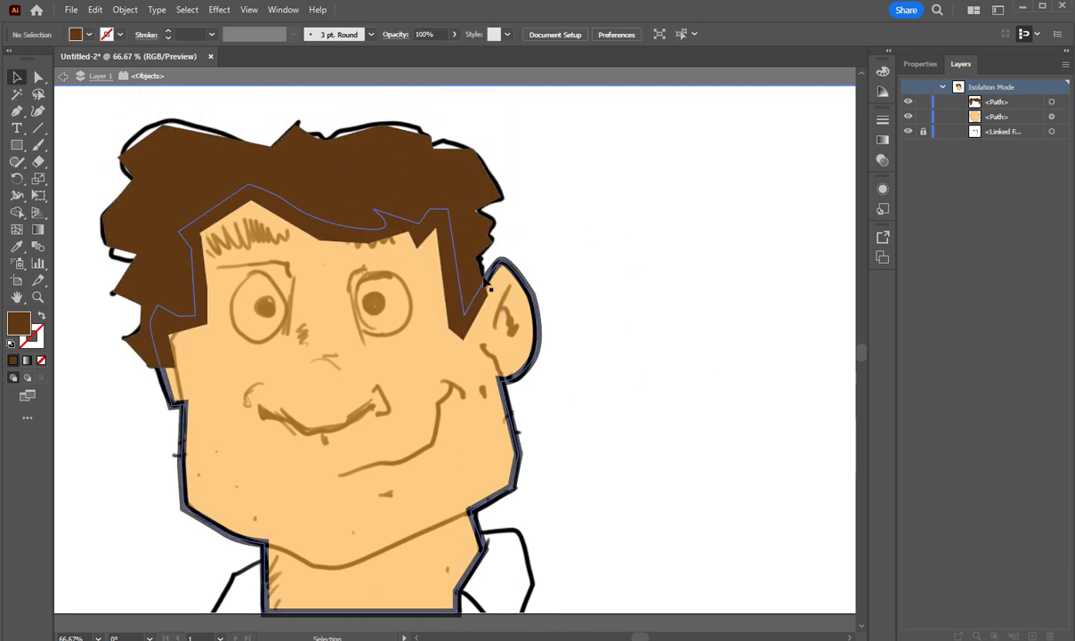
pyautogui.click(495, 387)
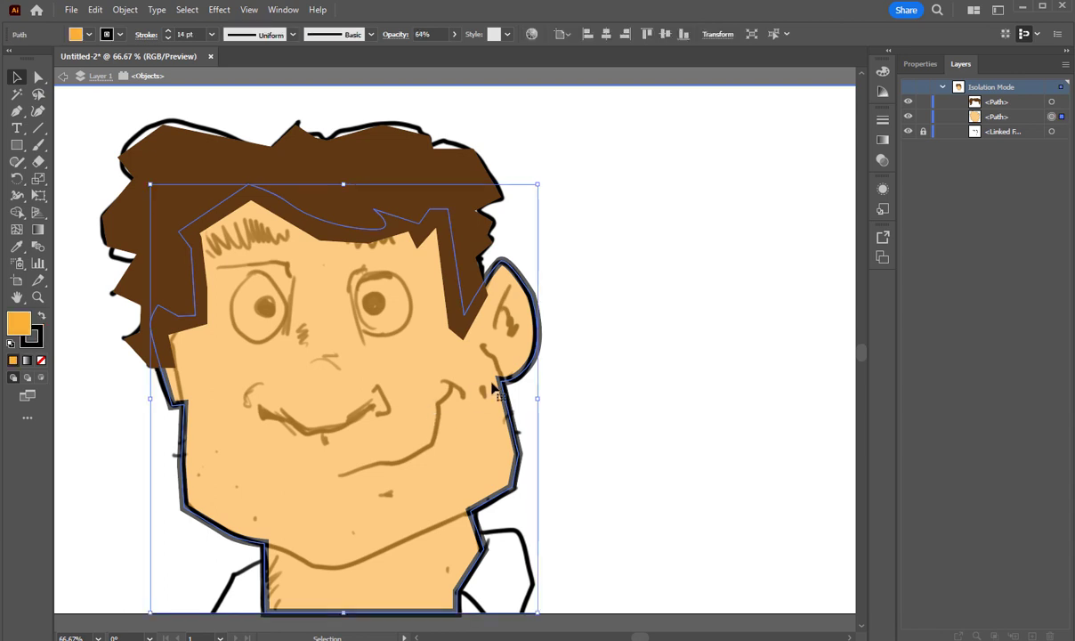
pyautogui.click(920, 64)
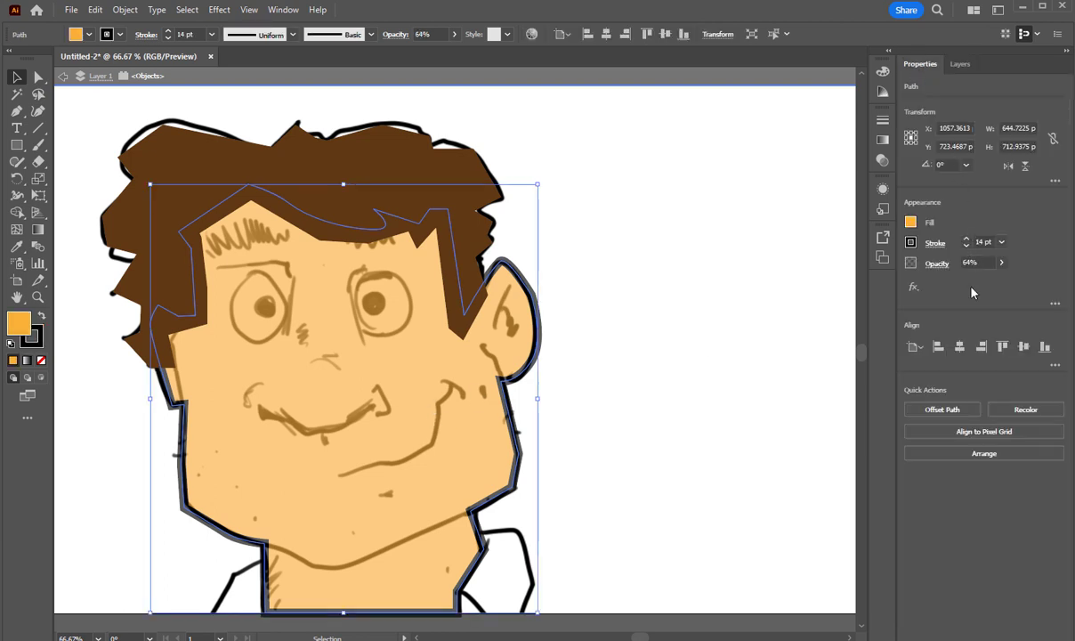
pyautogui.click(1001, 263)
pyautogui.moveTo(982, 280); pyautogui.dragTo(1032, 287)
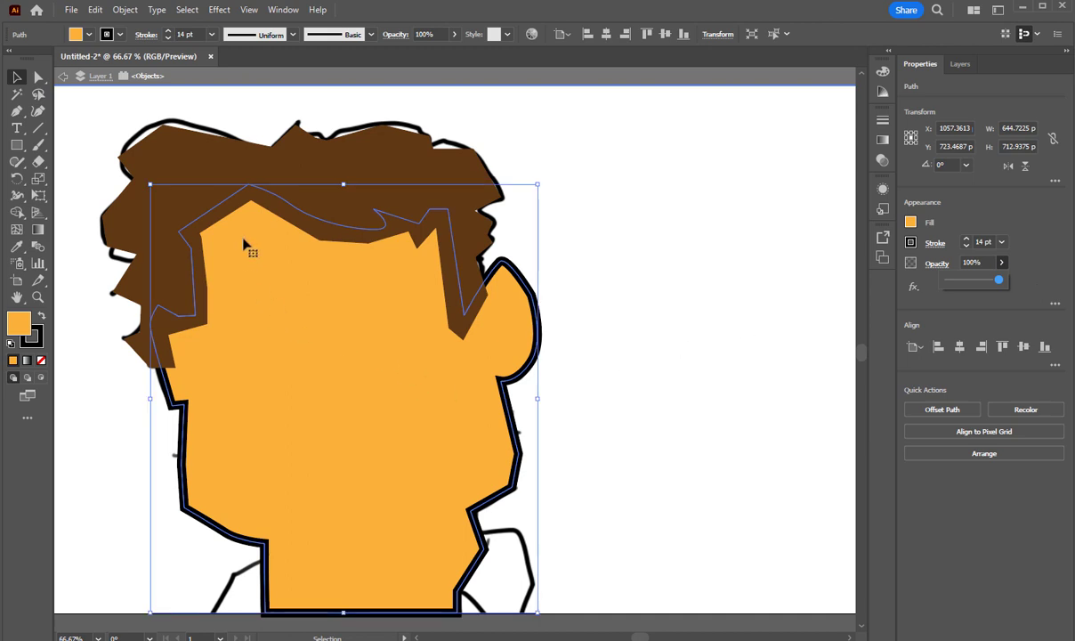
# - Bring the face shape to the front so it sits above the hair
pyautogui.click(712, 283)
pyautogui.click(439, 396)
pyautogui.rightClick(444, 409)
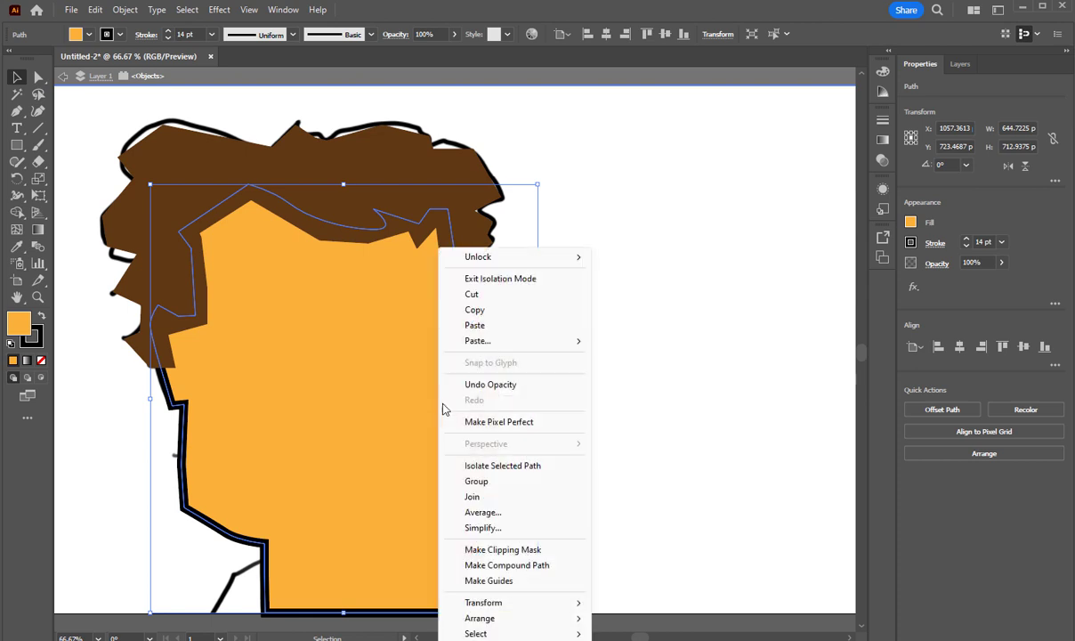
pyautogui.moveTo(506, 618)
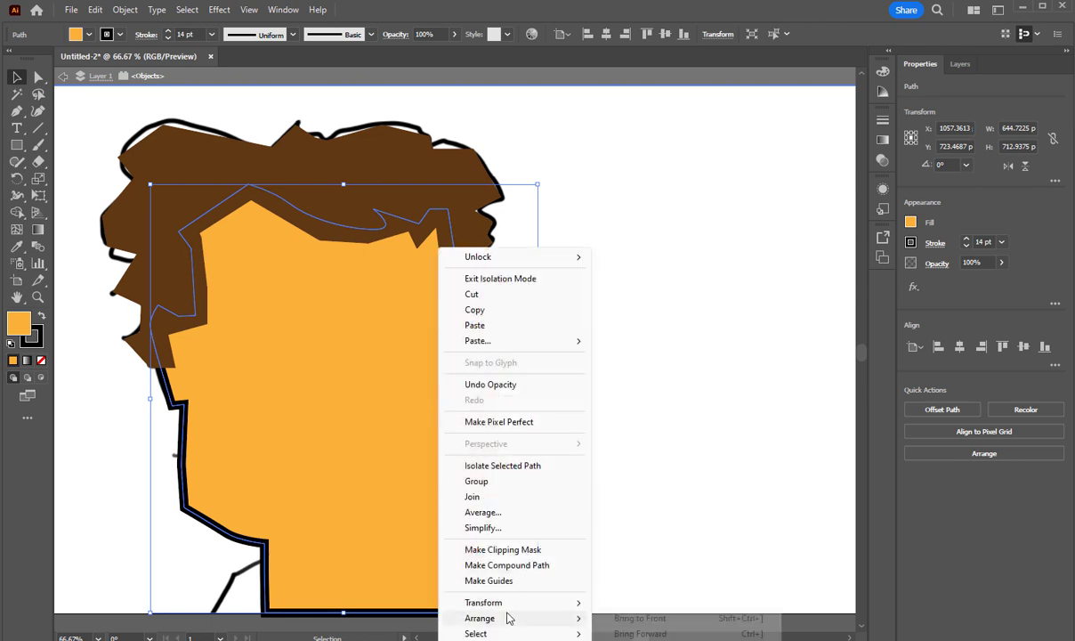
pyautogui.click(626, 619)
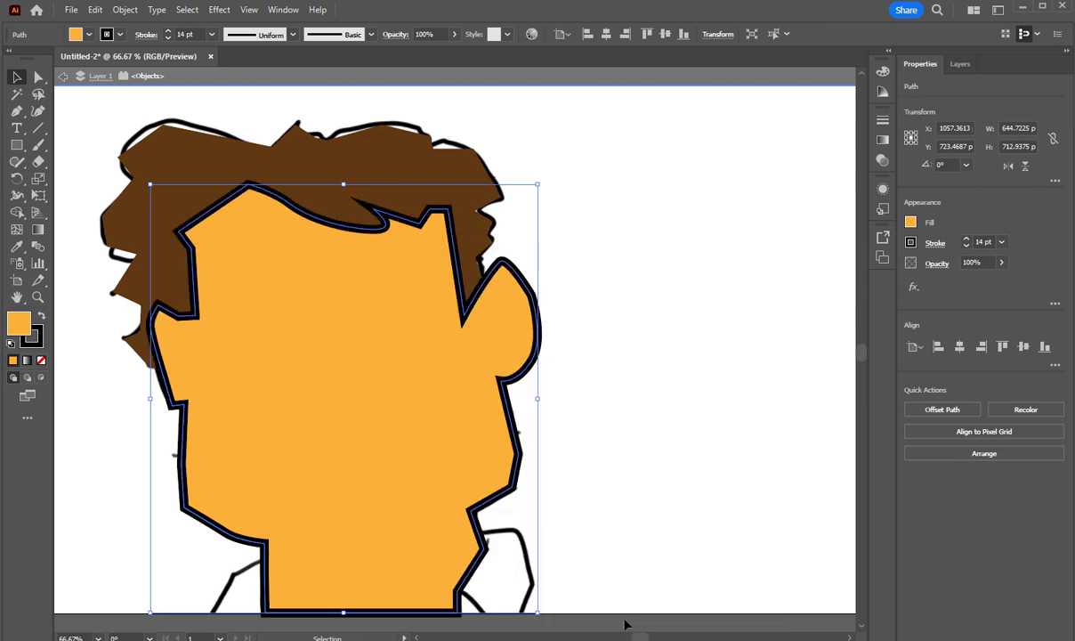
# - Select the brown hair shape and give it a black (R=0 G=0 B=0) stroke
pyautogui.click(648, 458)
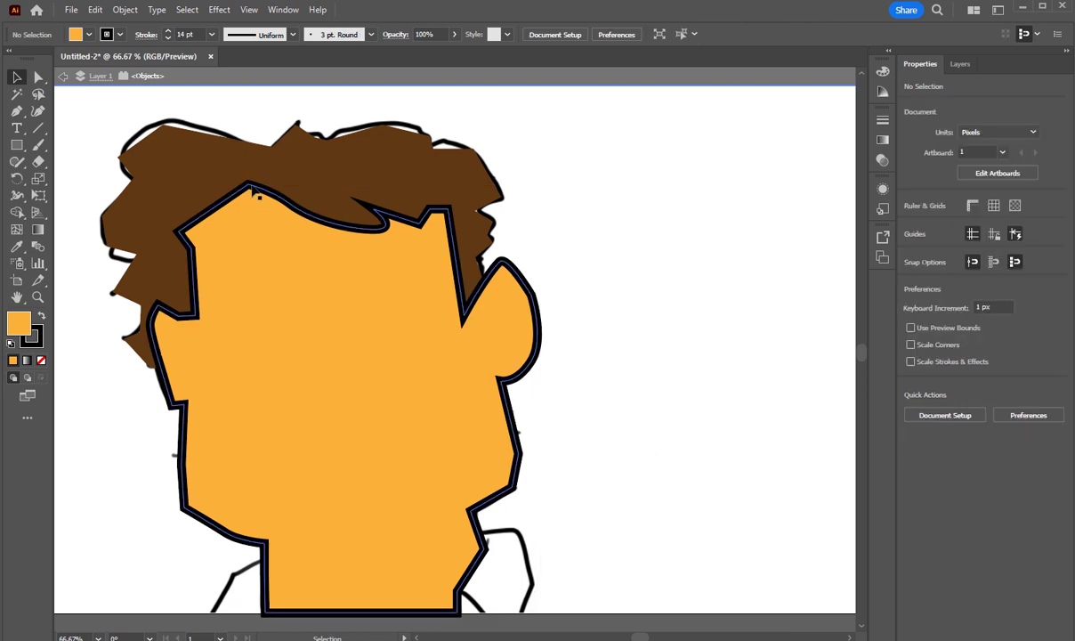
pyautogui.click(450, 166)
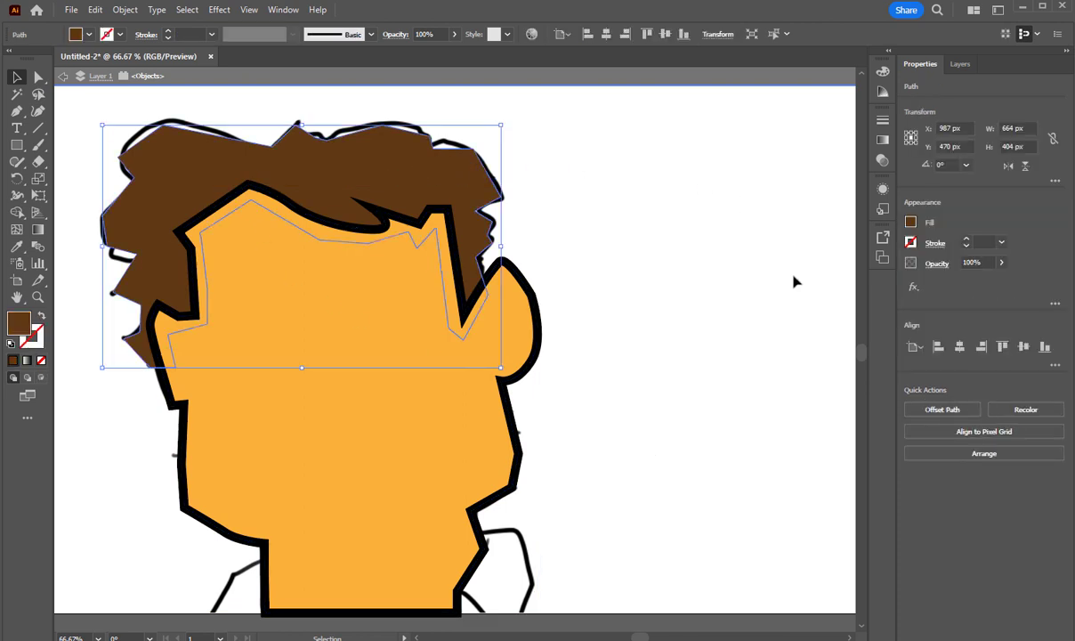
pyautogui.click(911, 245)
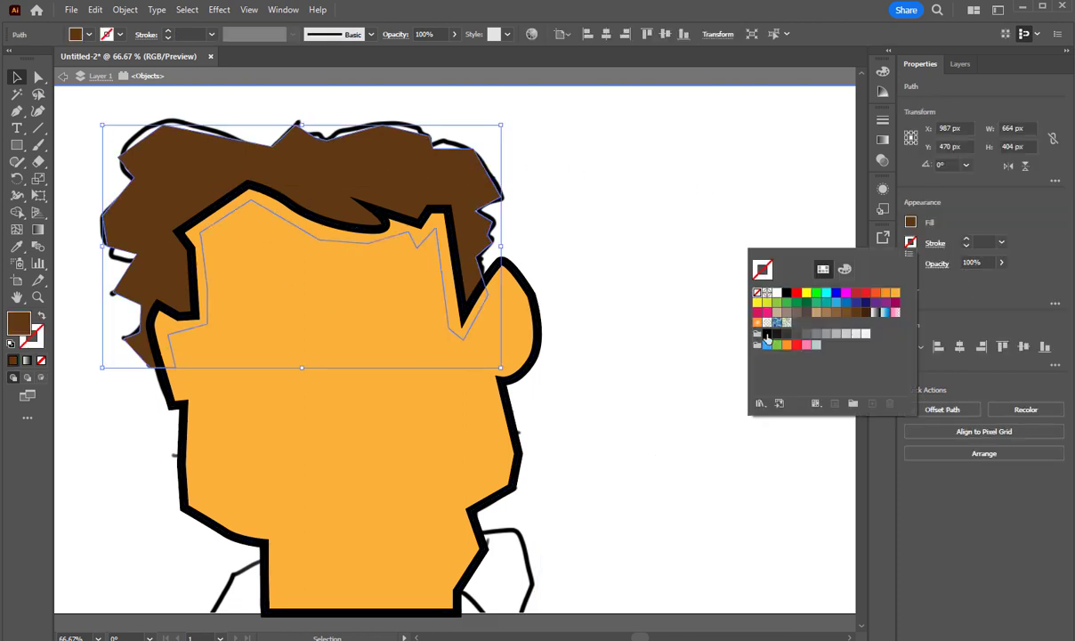
pyautogui.click(766, 335)
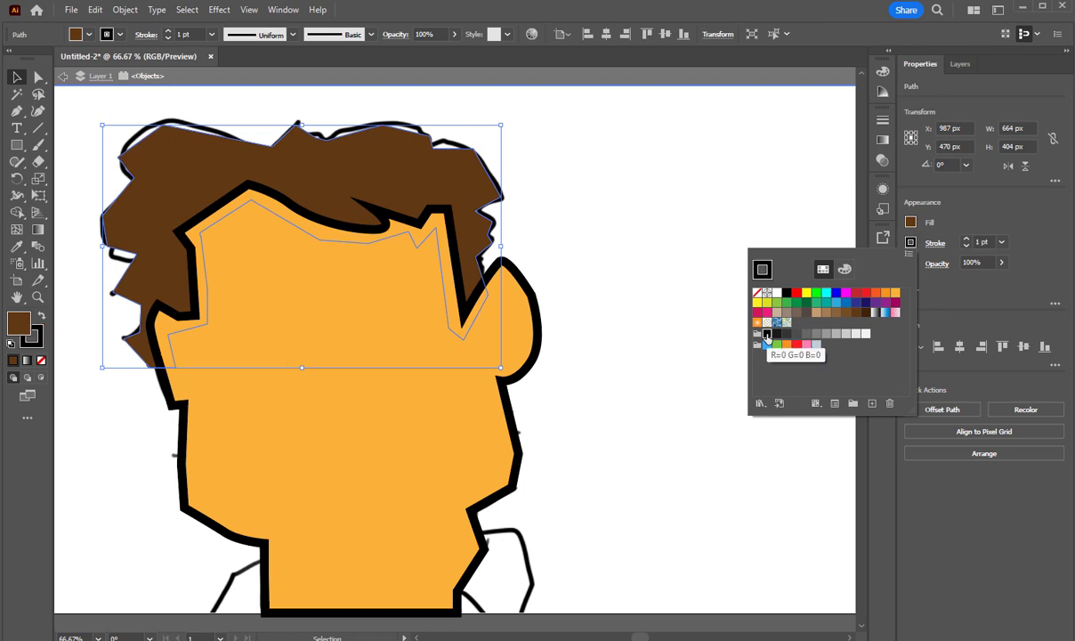
pyautogui.click(958, 288)
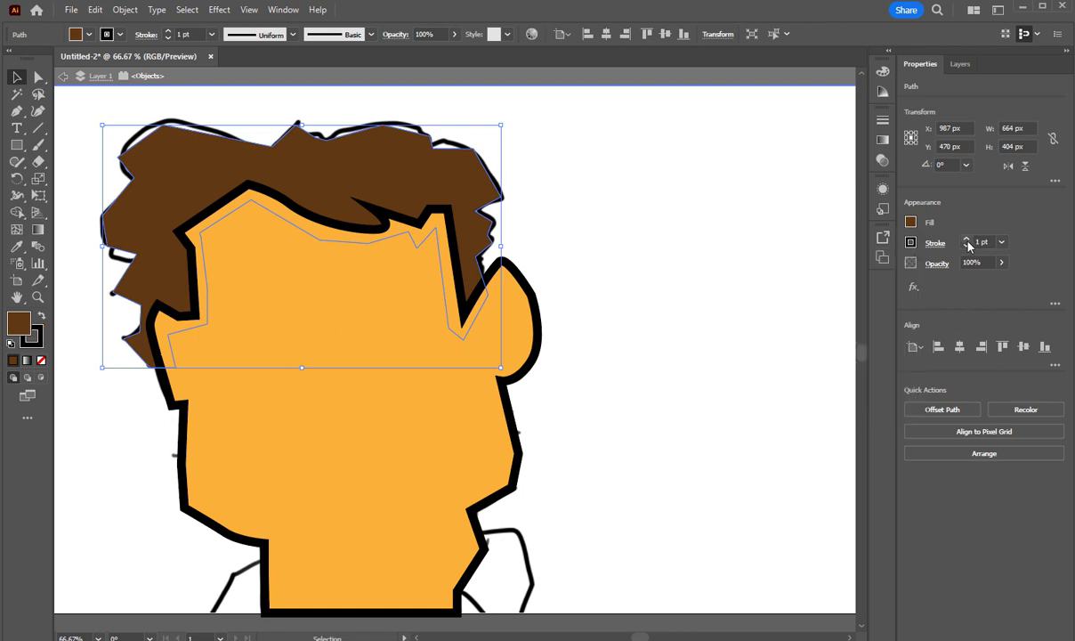
# - Set the hair shape's stroke weight to 12 pt and deselect it
pyautogui.click(966, 242)
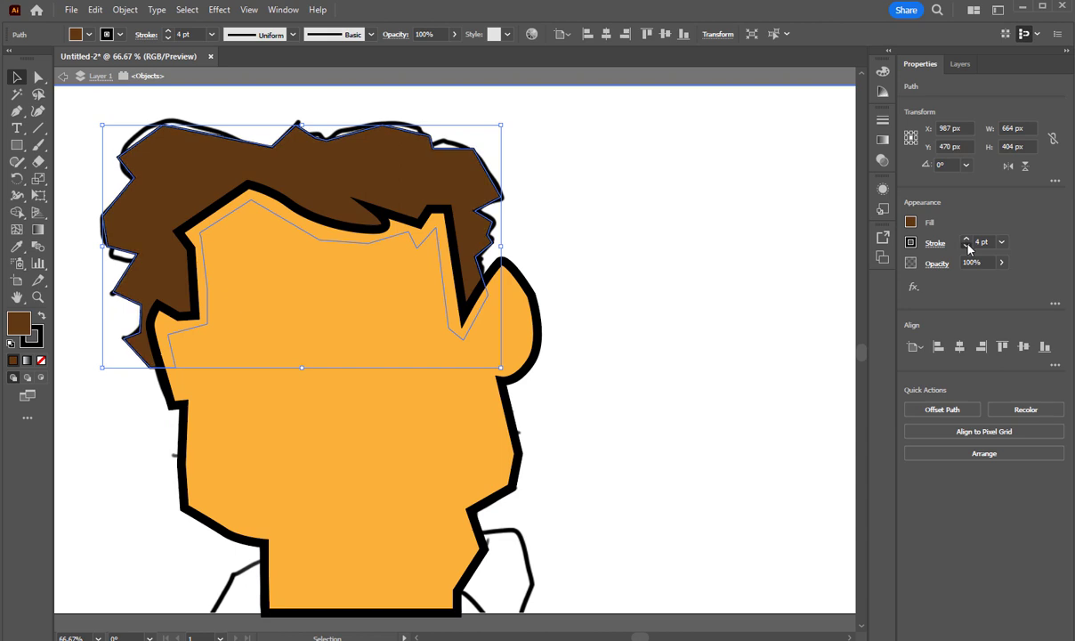
pyautogui.click(967, 246)
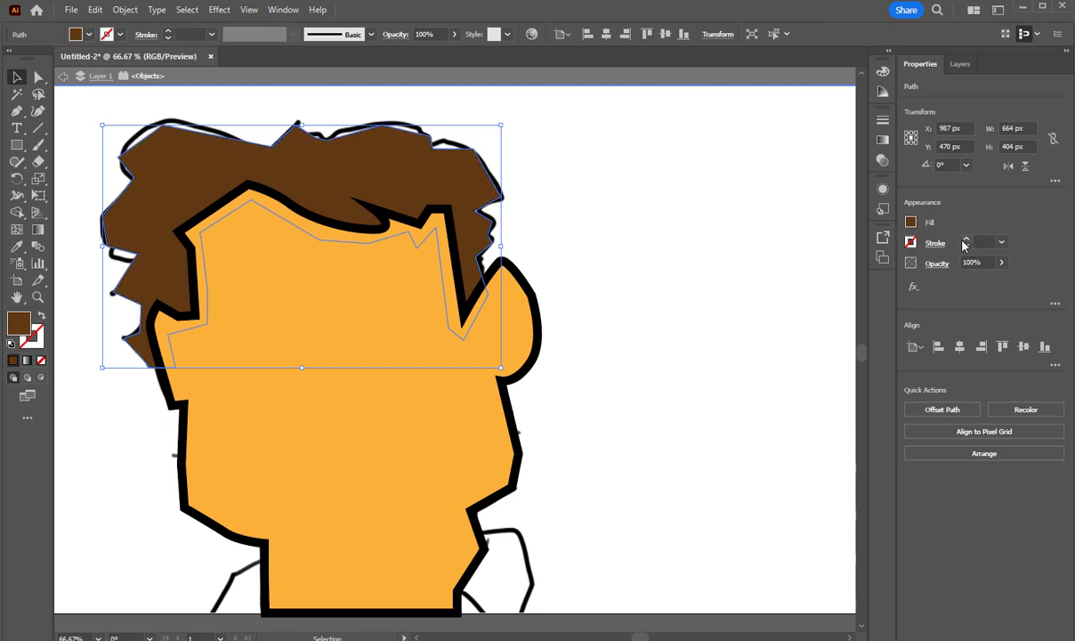
pyautogui.click(964, 241)
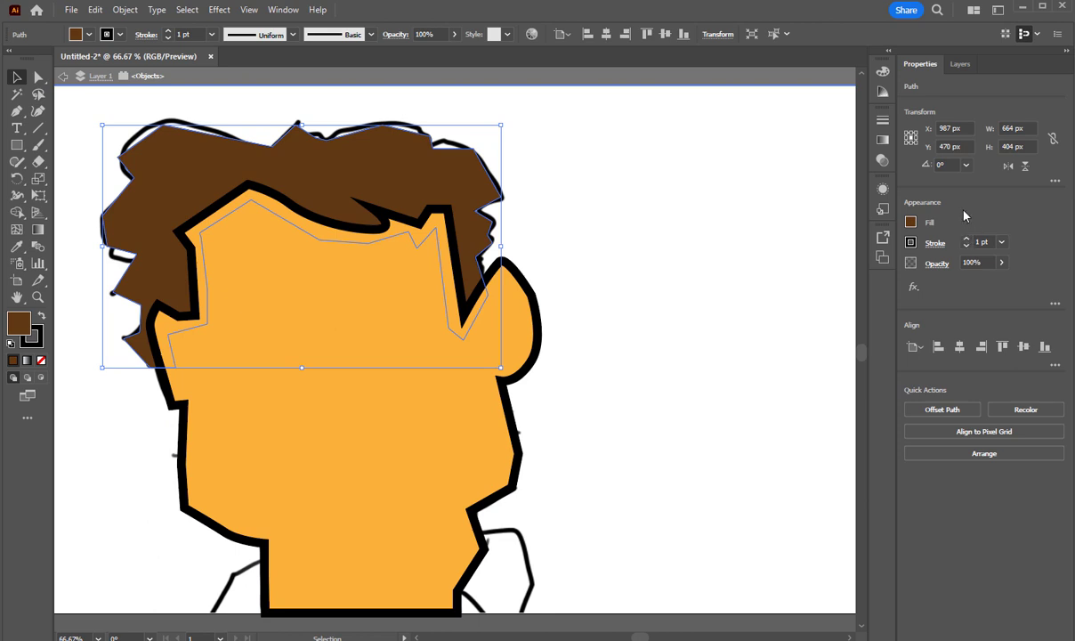
pyautogui.click(966, 241)
pyautogui.click(966, 241)
pyautogui.click(966, 241)
pyautogui.click(966, 241)
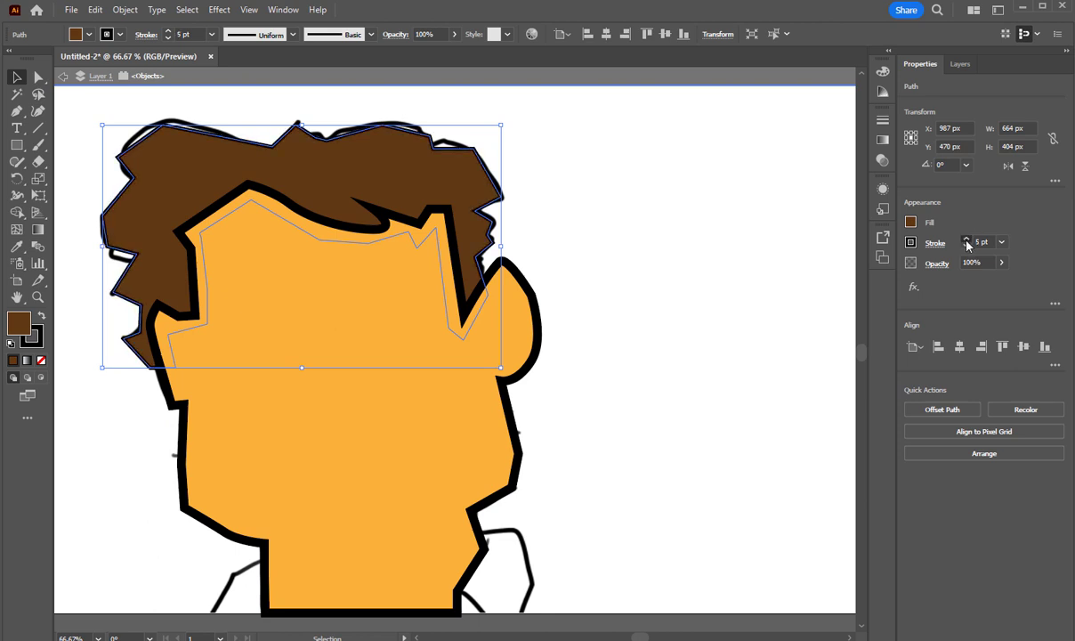
pyautogui.click(967, 241)
pyautogui.click(966, 241)
pyautogui.click(967, 241)
pyautogui.click(966, 242)
pyautogui.click(966, 241)
pyautogui.click(966, 241)
pyautogui.click(966, 241)
pyautogui.click(662, 201)
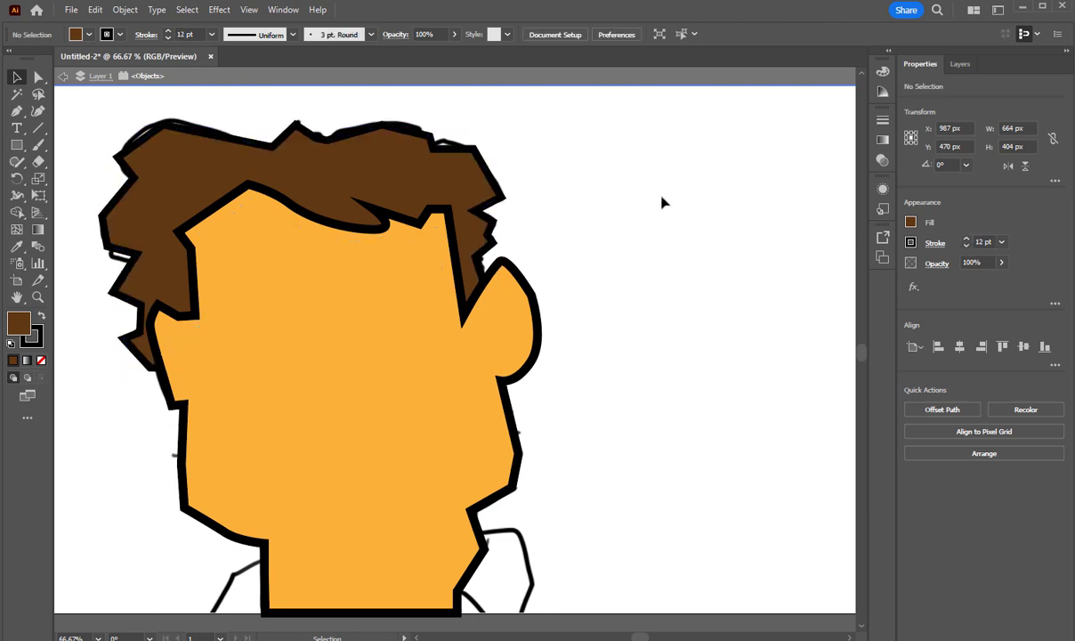
# - Round the hair's top outline with the Anchor Point tool, curving the upper-left bulge, the top middle tuft and the upper-right corner to follow the sketch
pyautogui.click(17, 111)
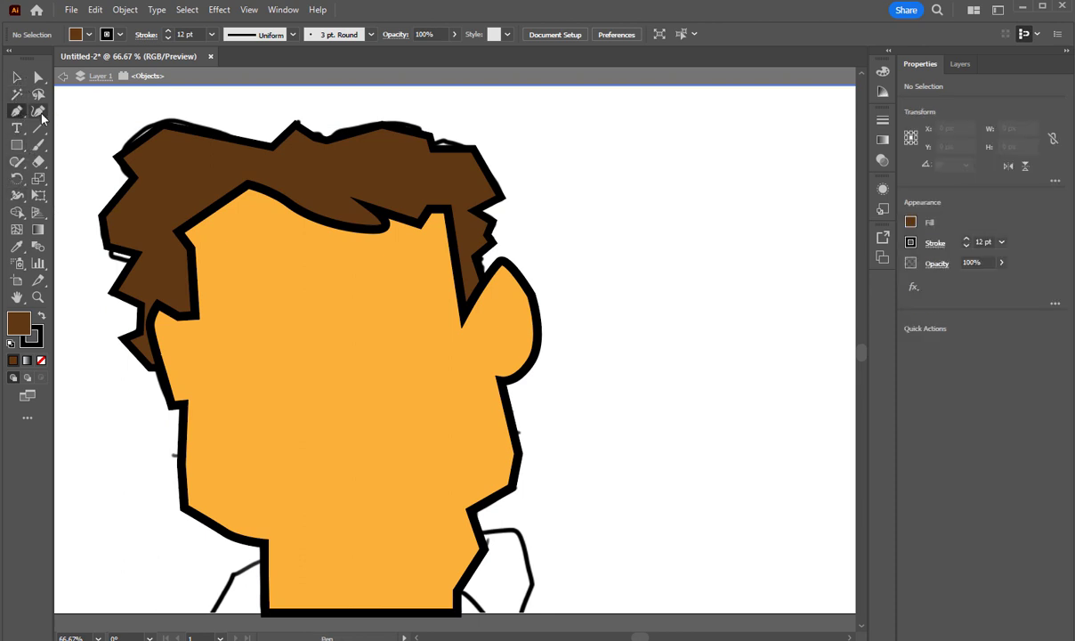
pyautogui.moveTo(16, 114); pyautogui.dragTo(78, 161)
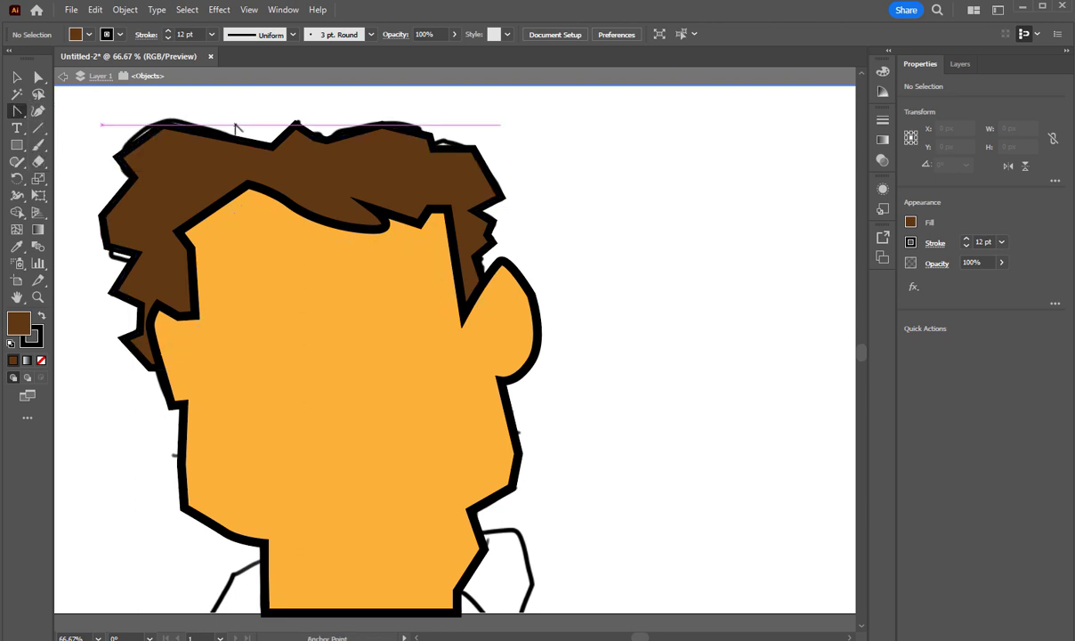
pyautogui.moveTo(163, 124); pyautogui.dragTo(124, 140)
pyautogui.click(296, 126)
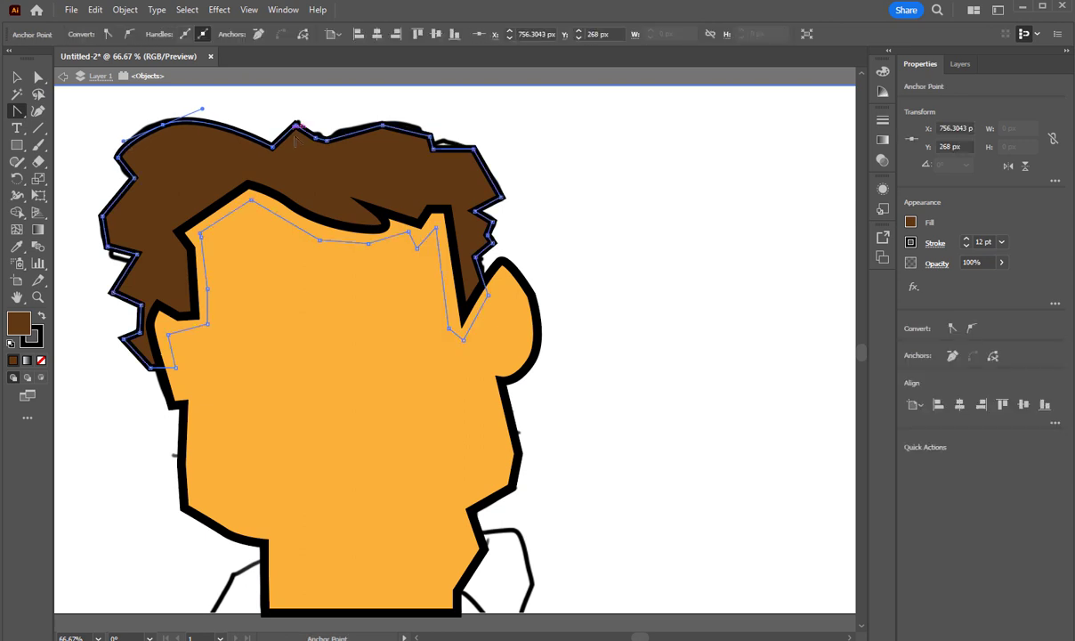
pyautogui.moveTo(382, 121); pyautogui.dragTo(343, 136)
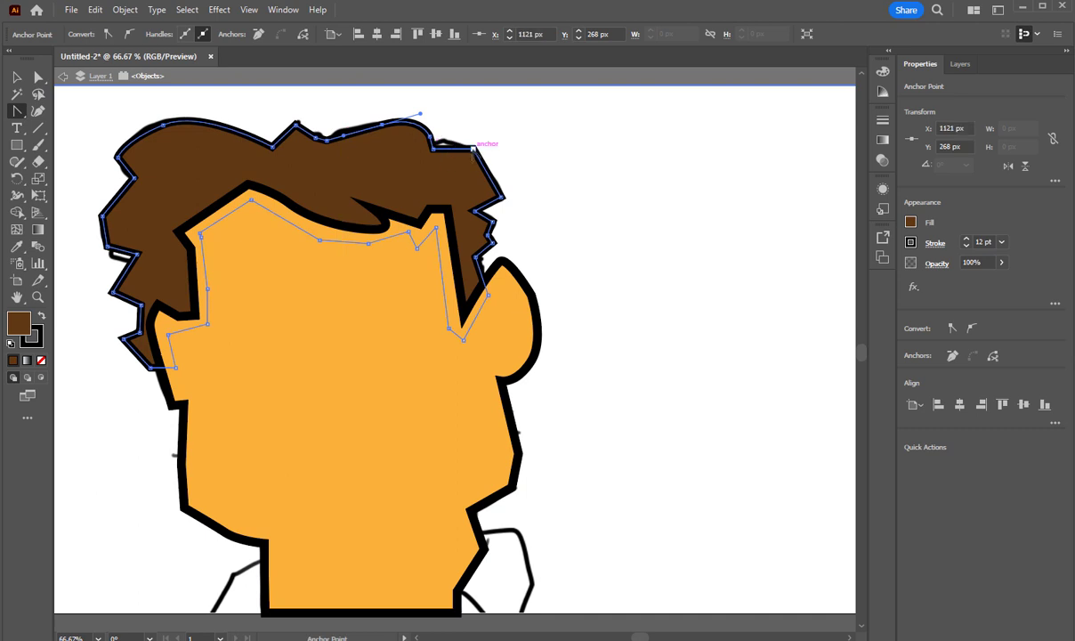
pyautogui.moveTo(474, 150); pyautogui.dragTo(450, 140)
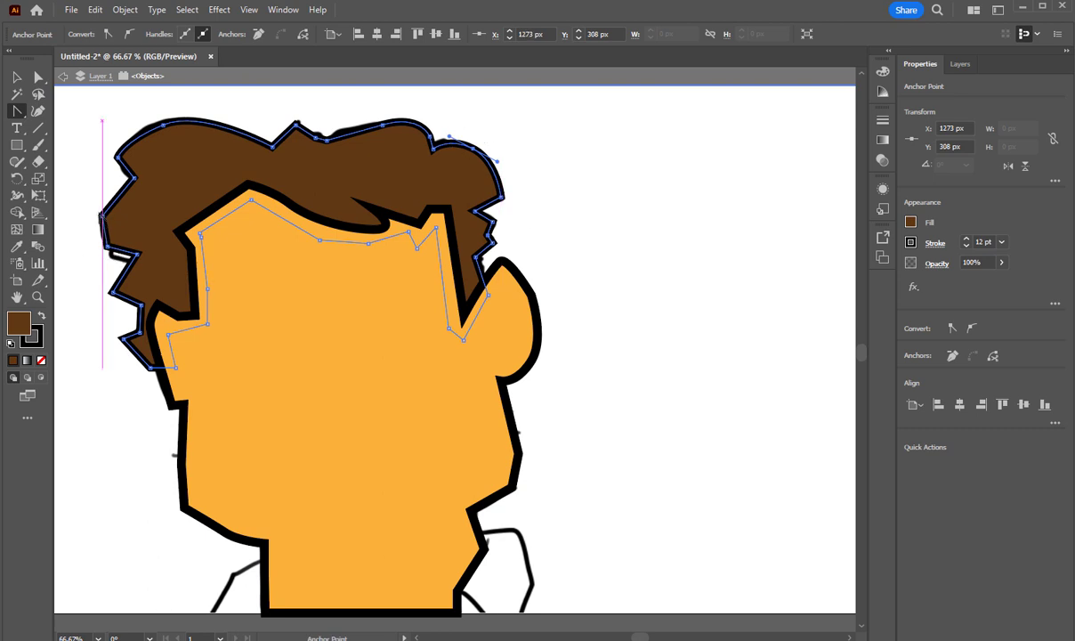
# - Curve the hair's lower-left locks and the small tuft above the right ear to match the sketch, and deselect the hair
pyautogui.moveTo(108, 247); pyautogui.dragTo(115, 307)
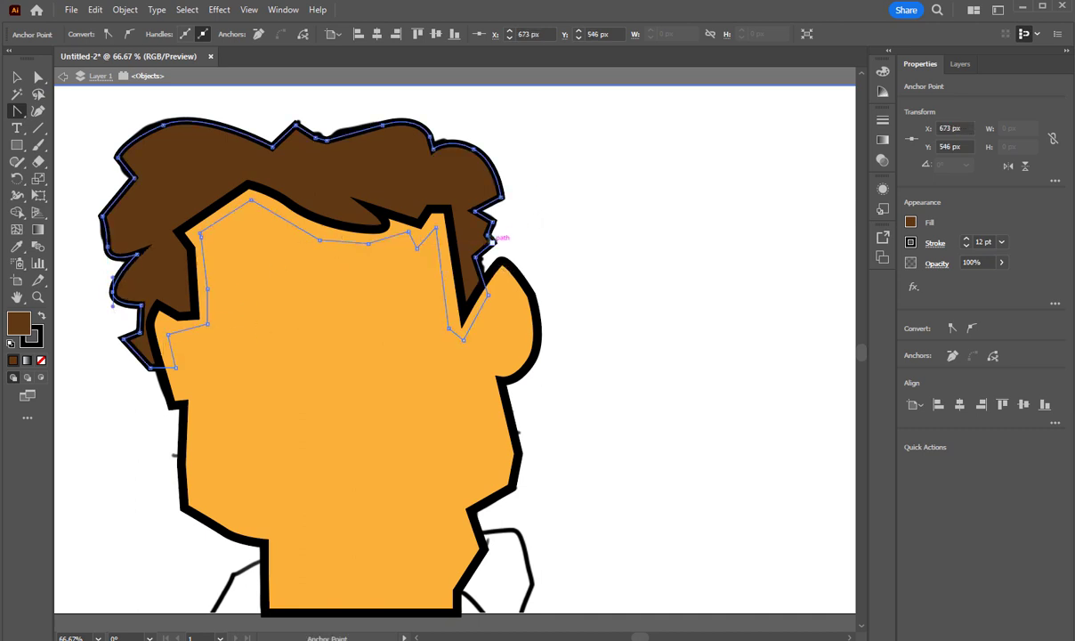
pyautogui.moveTo(493, 226)
pyautogui.mouseDown()
pyautogui.moveTo(486, 216)
pyautogui.moveTo(499, 215)
pyautogui.mouseUp()
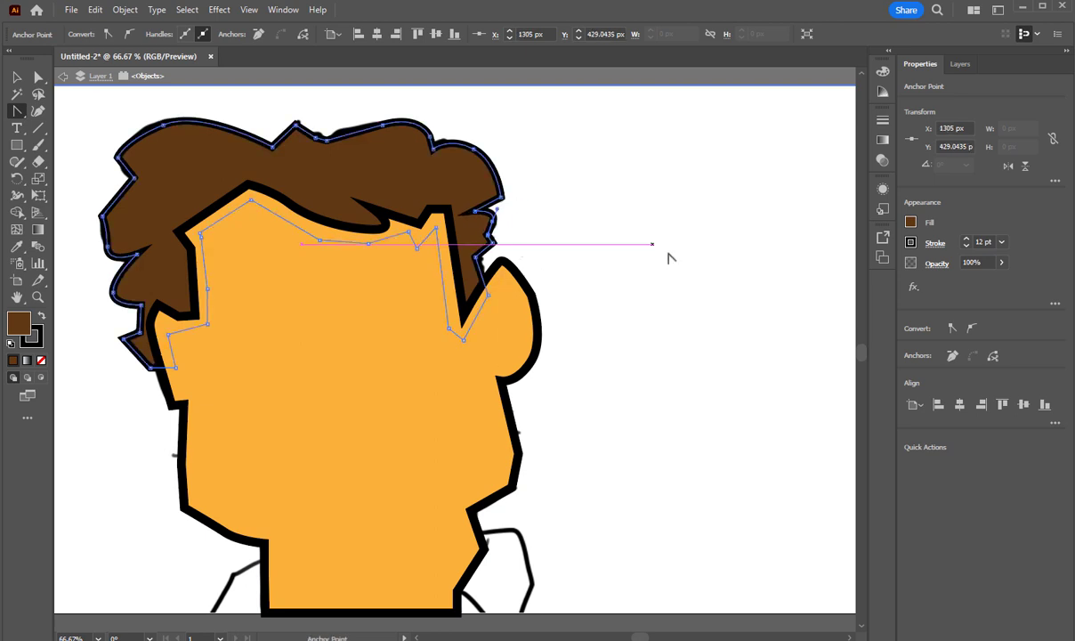
pyautogui.click(36, 77)
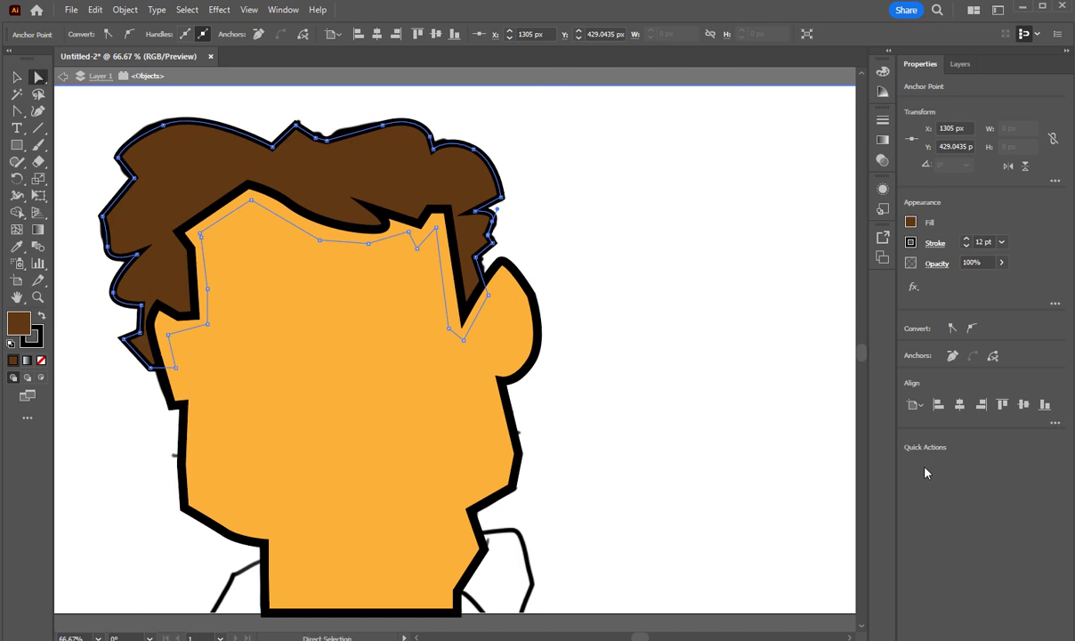
pyautogui.click(15, 78)
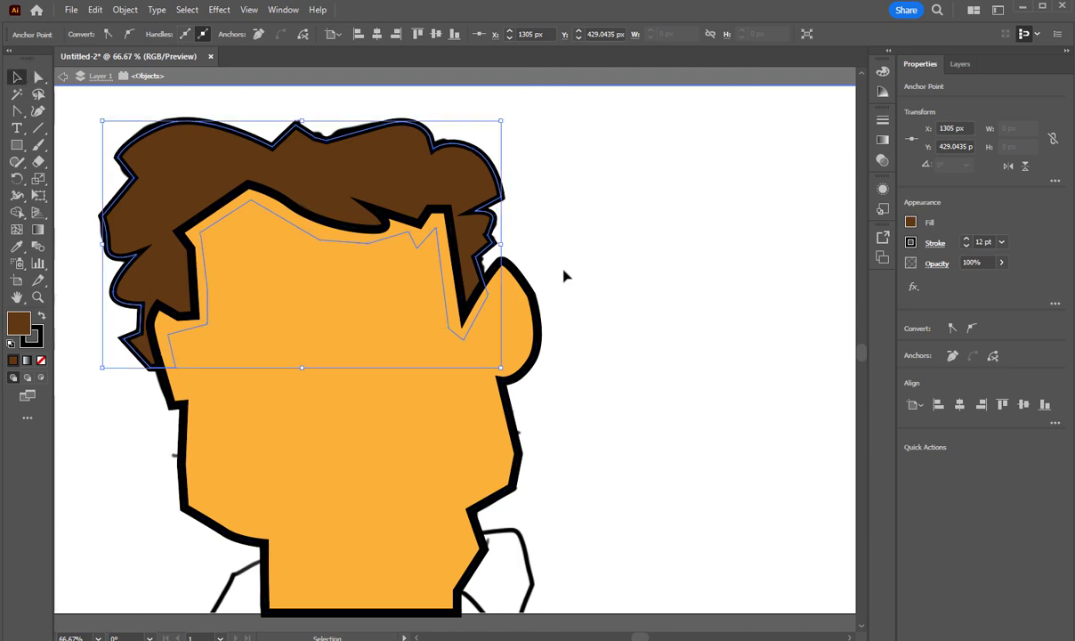
pyautogui.click(587, 297)
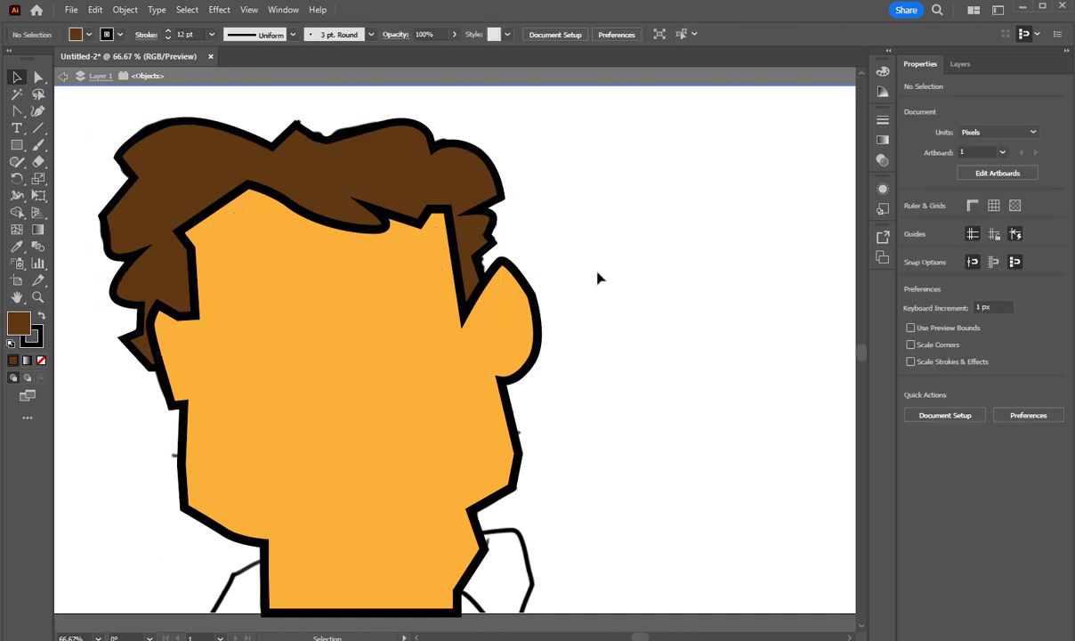